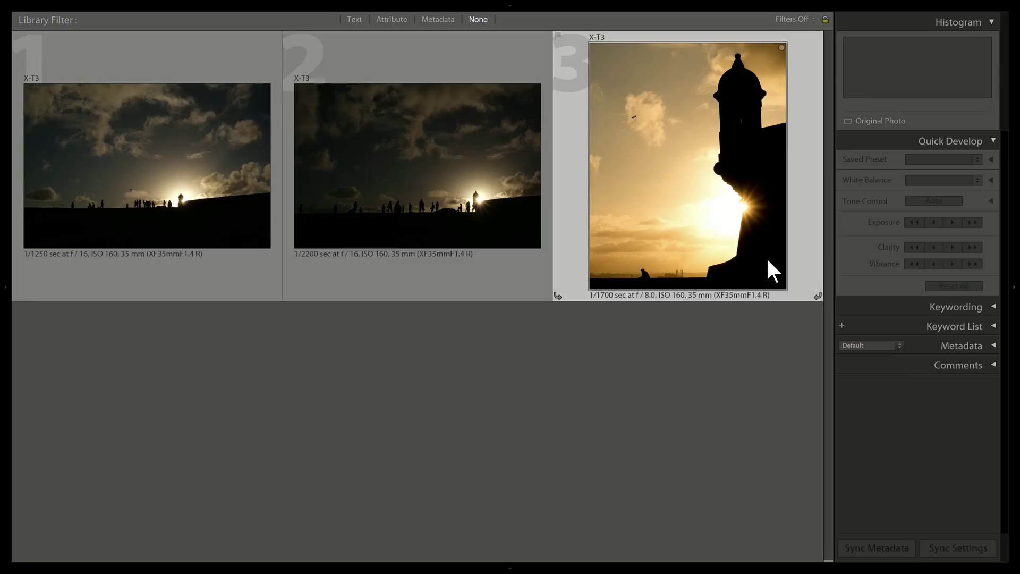
Open XT3F3151.jpg alone at full size in Loupe view
double_click(767, 260)
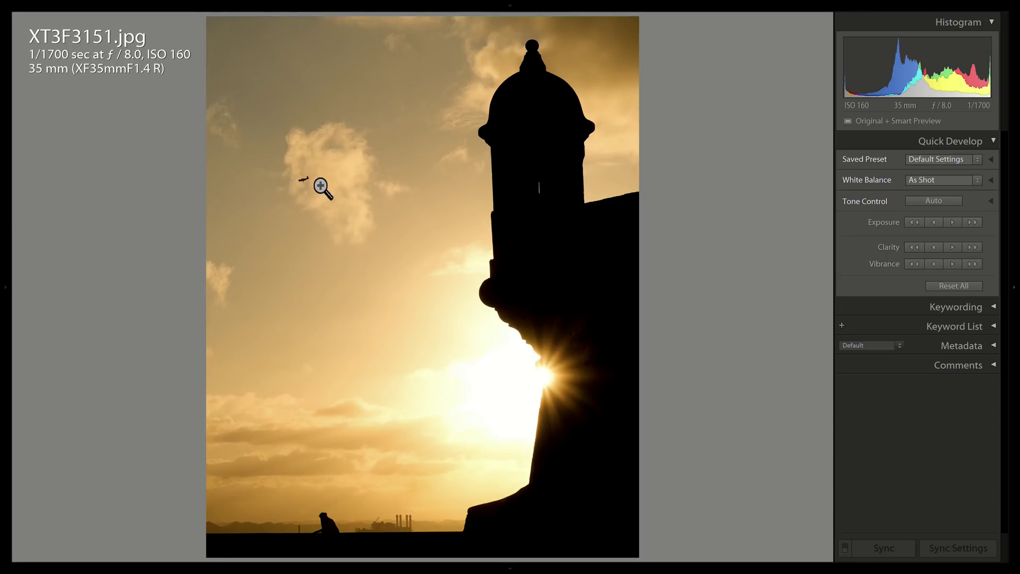
Zoom into the tower photo XT3F3151 to check detail and the small bottom silhouette
click(322, 188)
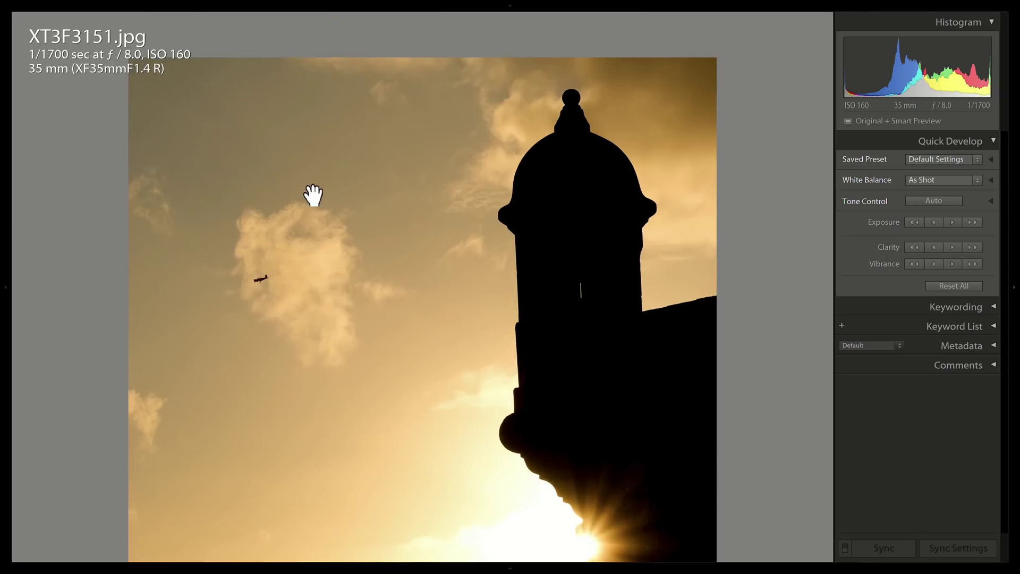
click(275, 270)
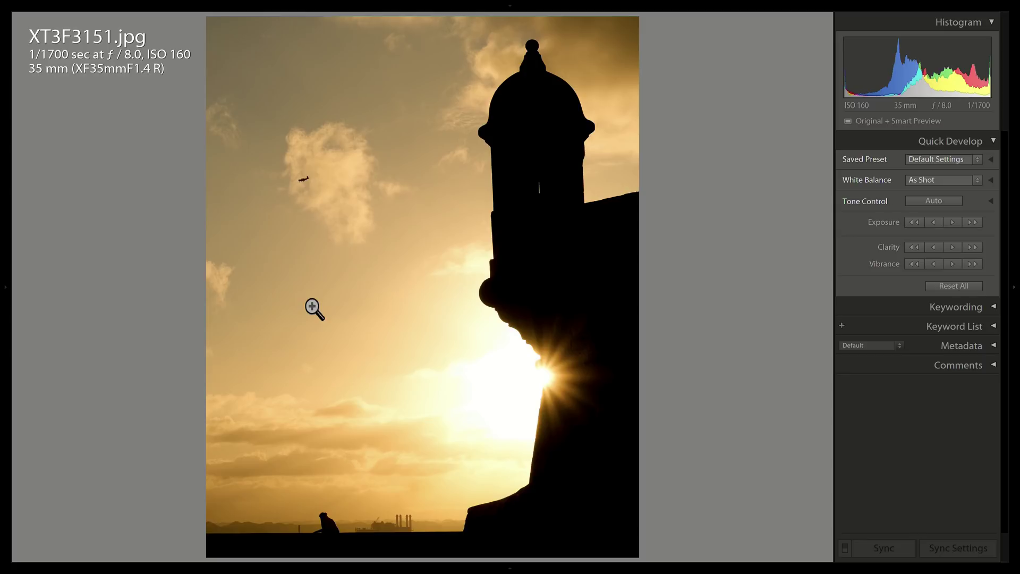
click(330, 526)
Zoom in and pan along the crowd in XT3F3102, then return to the tower photo
key(Right)
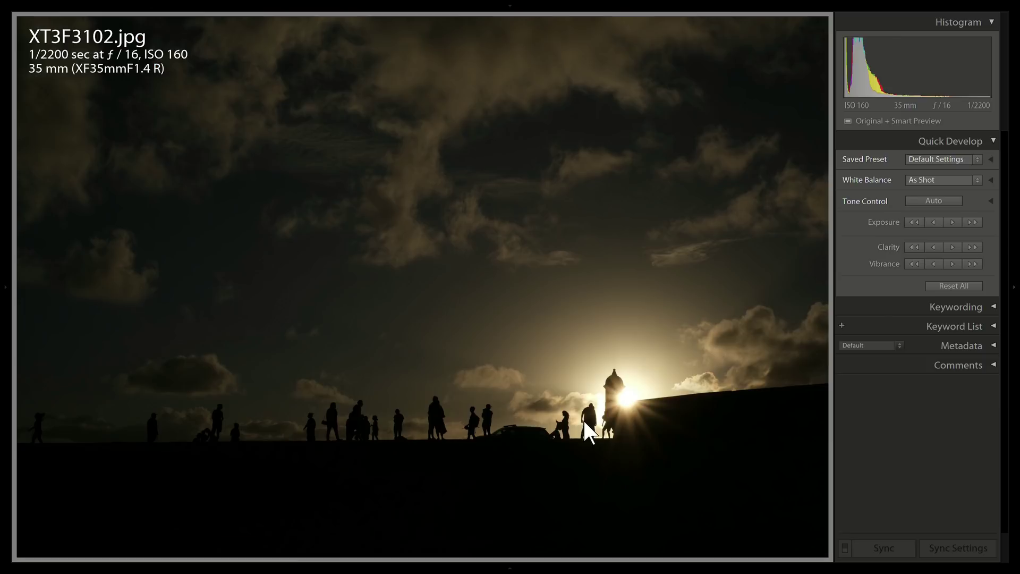
click(583, 420)
drag(343, 410, 462, 379)
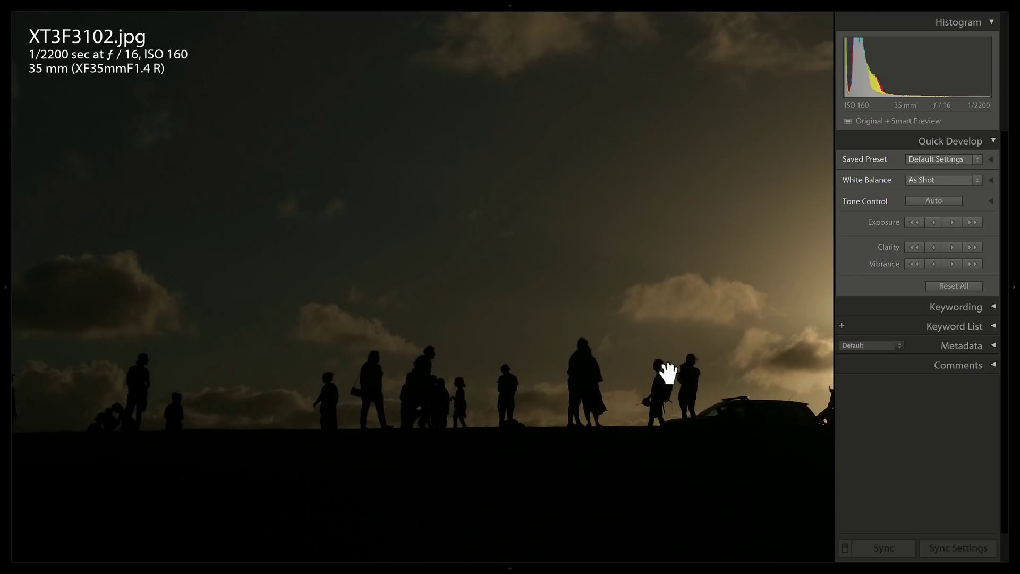
drag(661, 371, 560, 377)
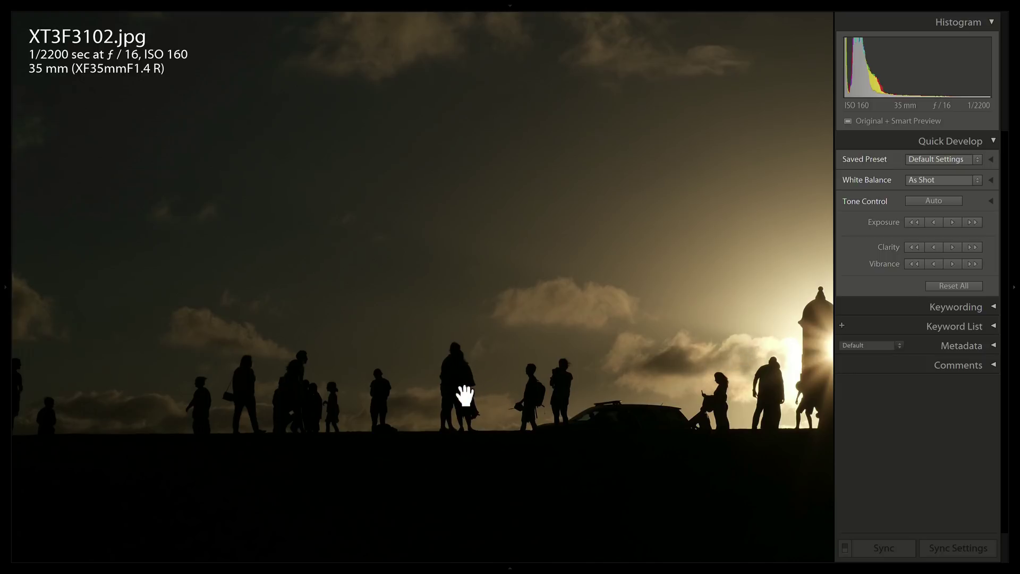
click(533, 379)
click(606, 569)
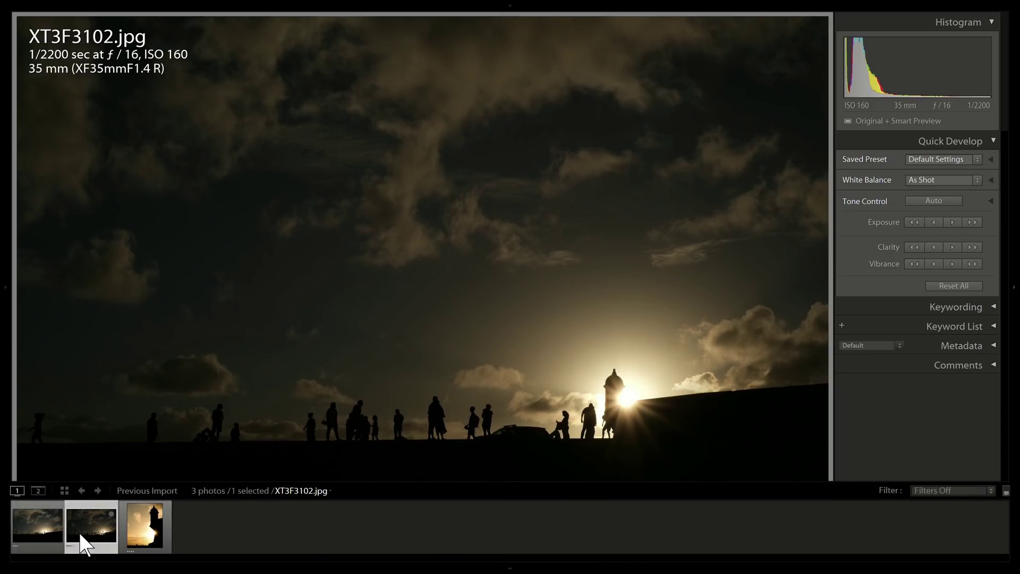
click(158, 501)
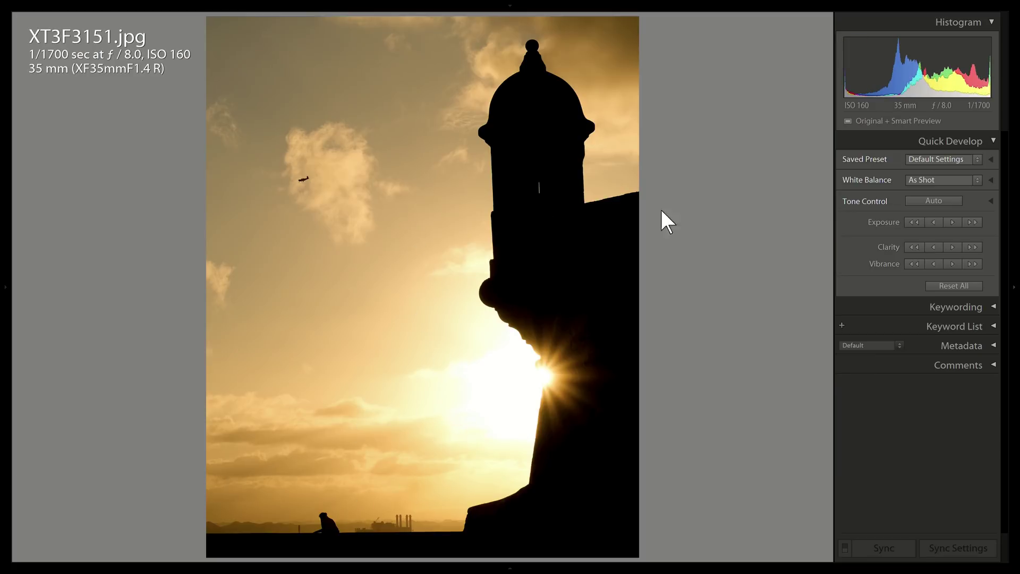
Open XT3F3088 in Loupe to inspect the kite, then return to Survey view
key(n)
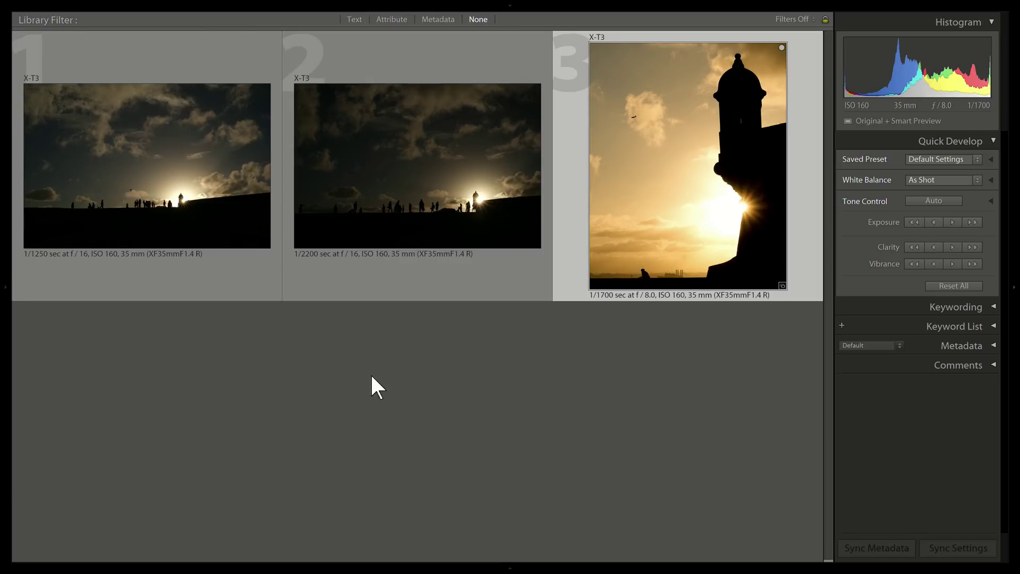
click(182, 221)
double_click(182, 221)
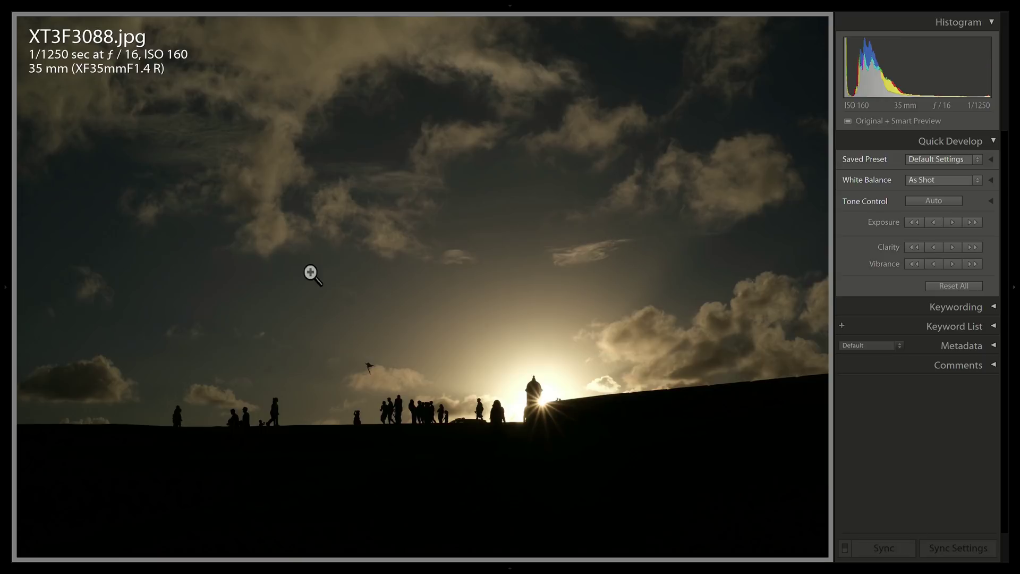
click(369, 374)
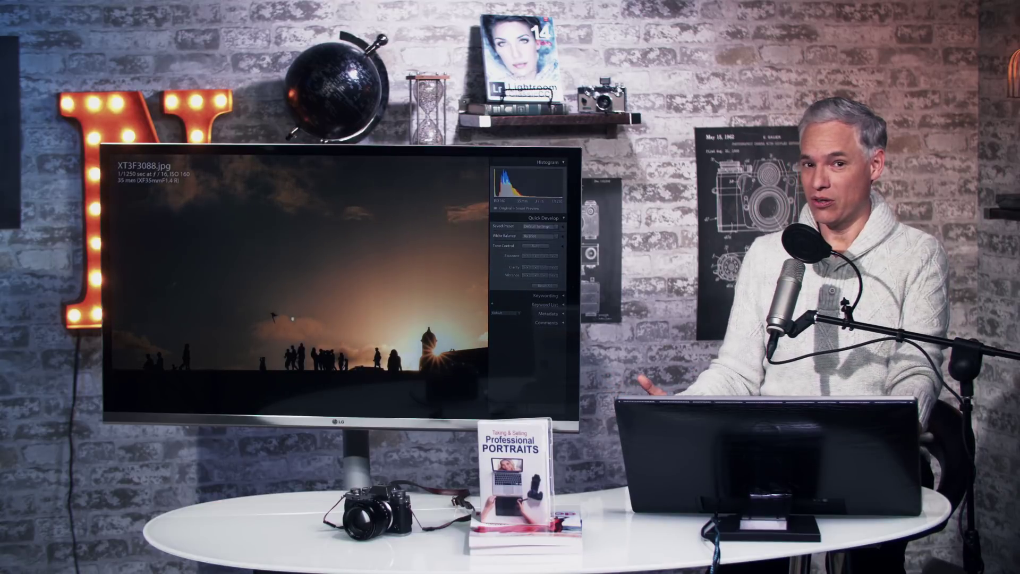
key(ctrl+u)
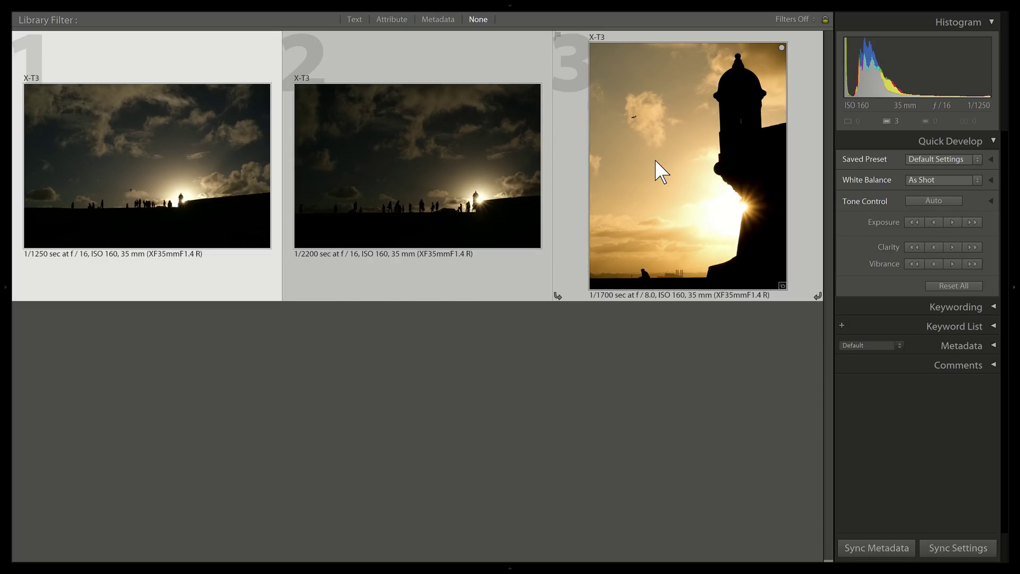
Send the three photos to Photoshop with Edit In > Open as Layers in Photoshop
right_click(656, 161)
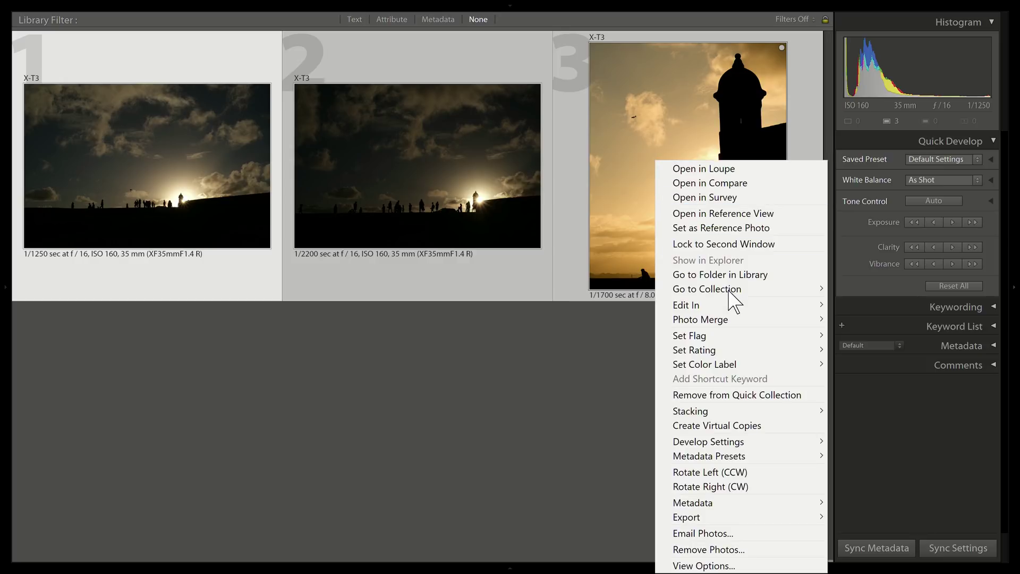
mouse_move(728, 309)
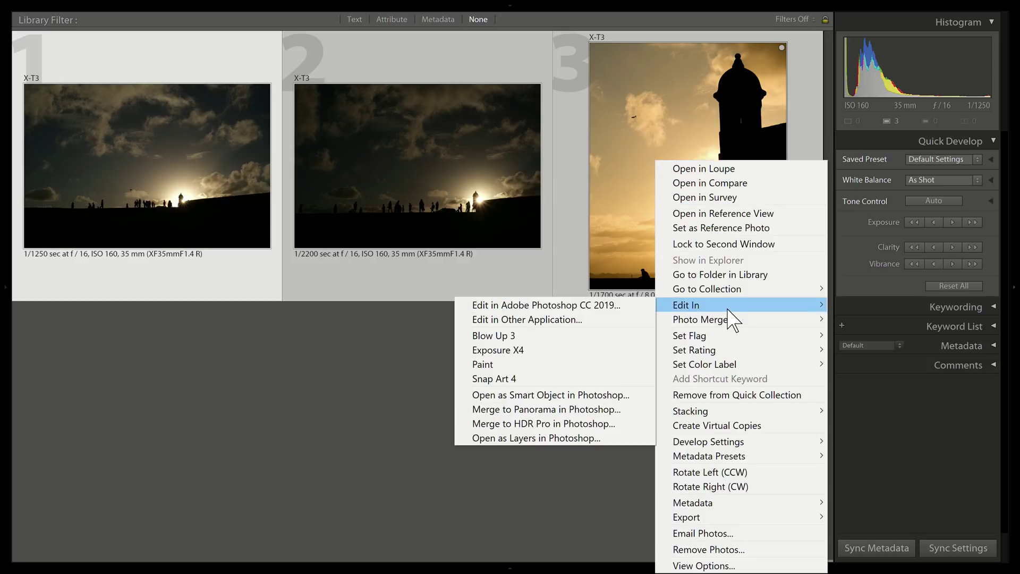
click(618, 439)
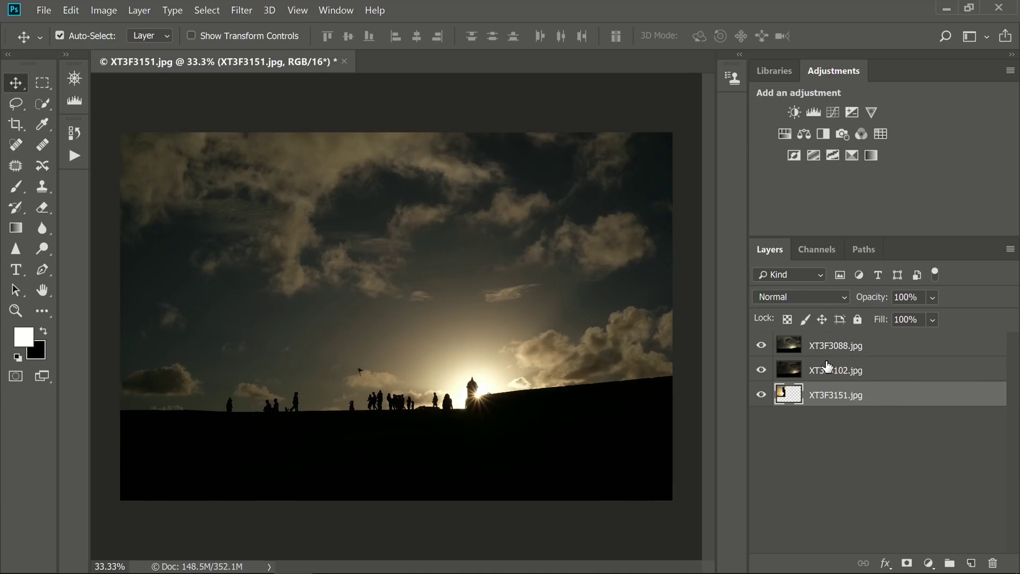
Hide layers XT3F3088 and XT3F3102 so only the tower shows
click(762, 346)
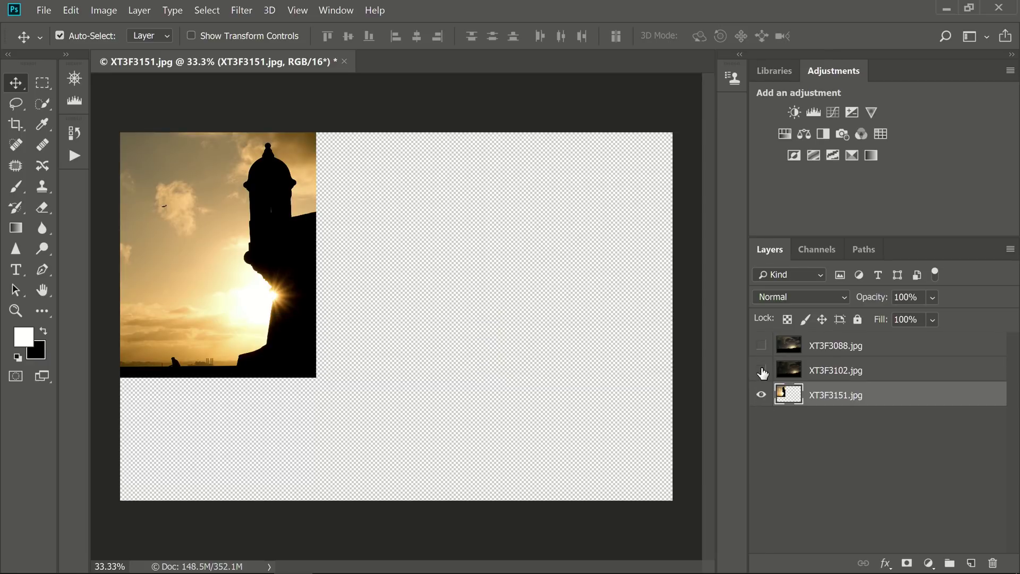
click(762, 371)
click(761, 371)
Turn off Auto-Select and zoom in on the tower photo
key(ctrl)
key(ctrl+plus)
key(ctrl+plus)
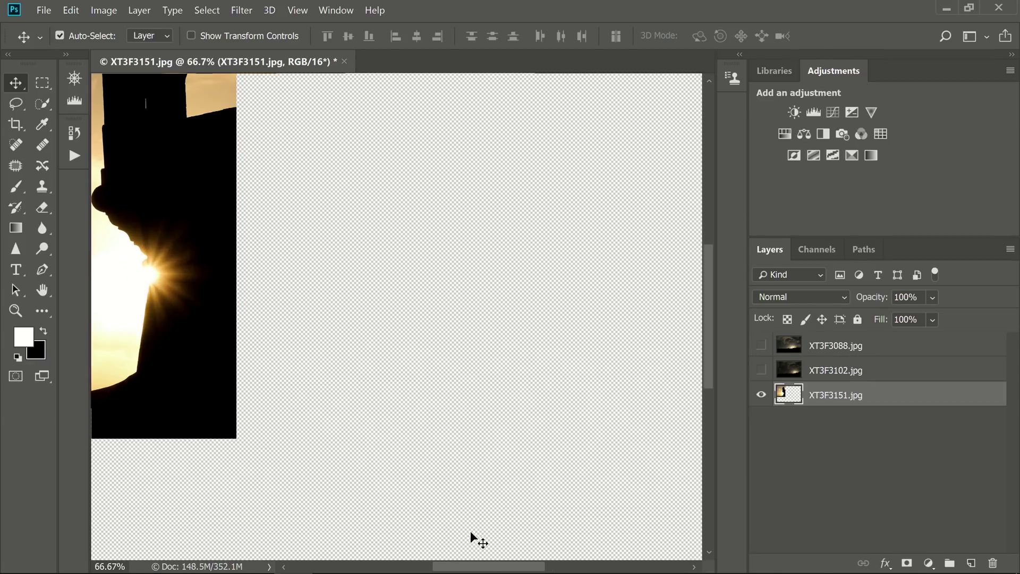
drag(478, 571, 381, 572)
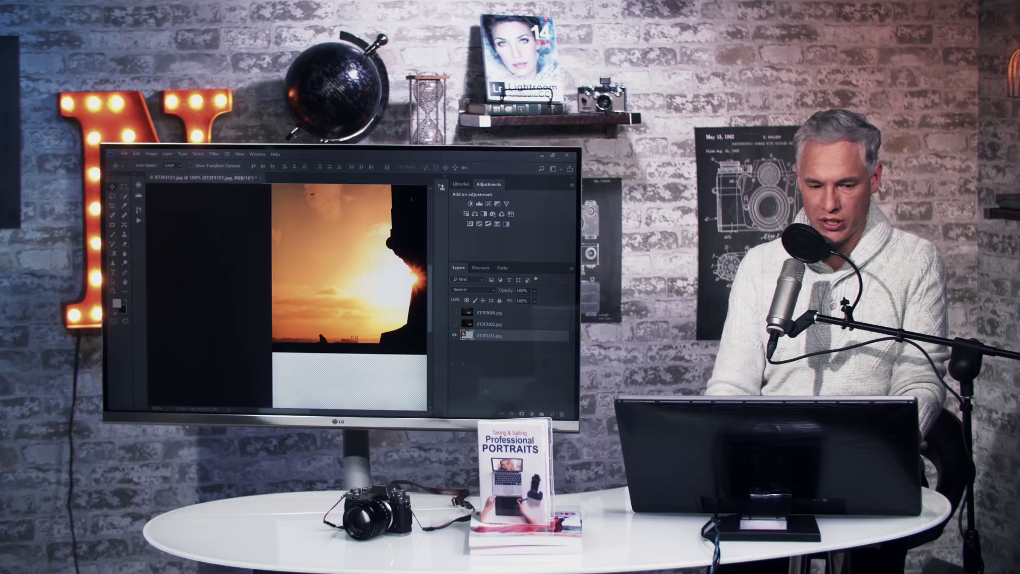
key(l)
key(ctrl+plus)
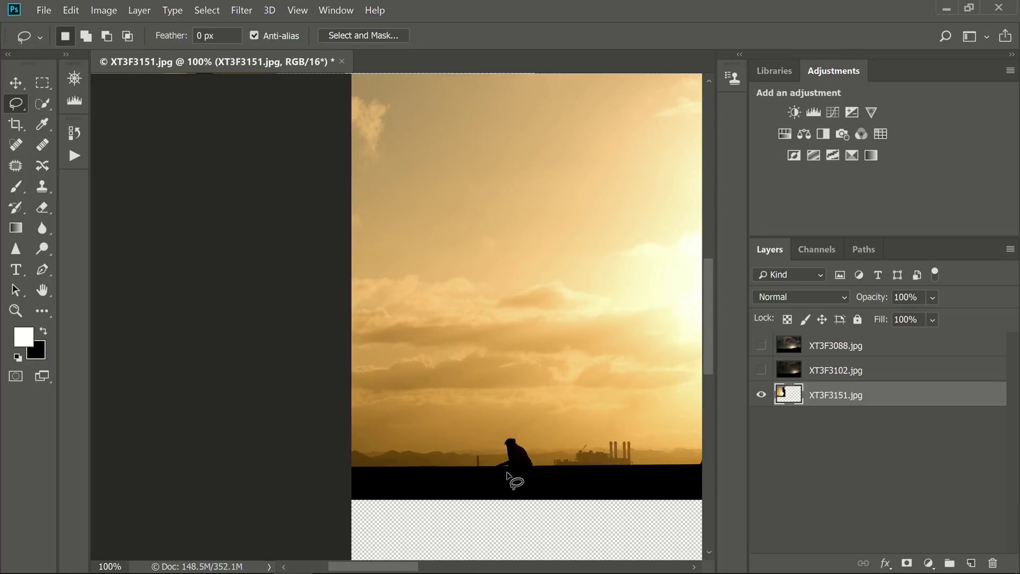
Content-Aware fill the first lassoed spots in the sky, including a leftover fragment
click(68, 11)
click(154, 158)
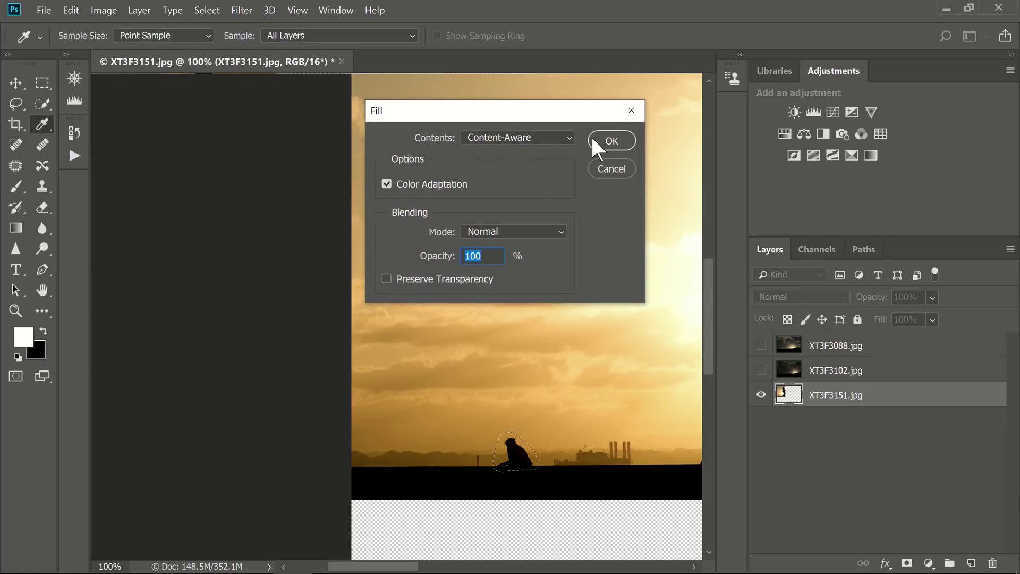
click(595, 142)
scroll(285, 180, up, 1)
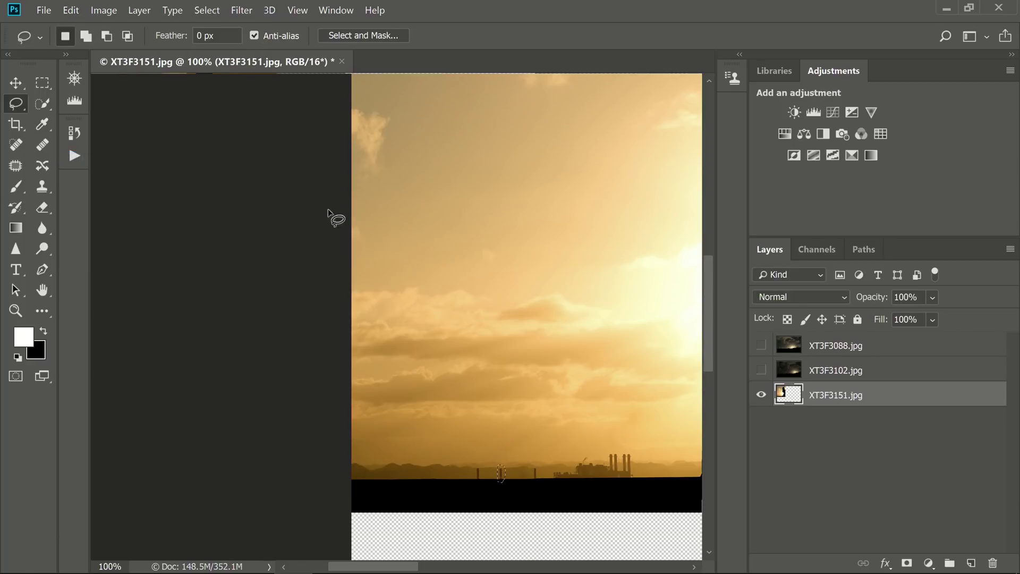
click(70, 10)
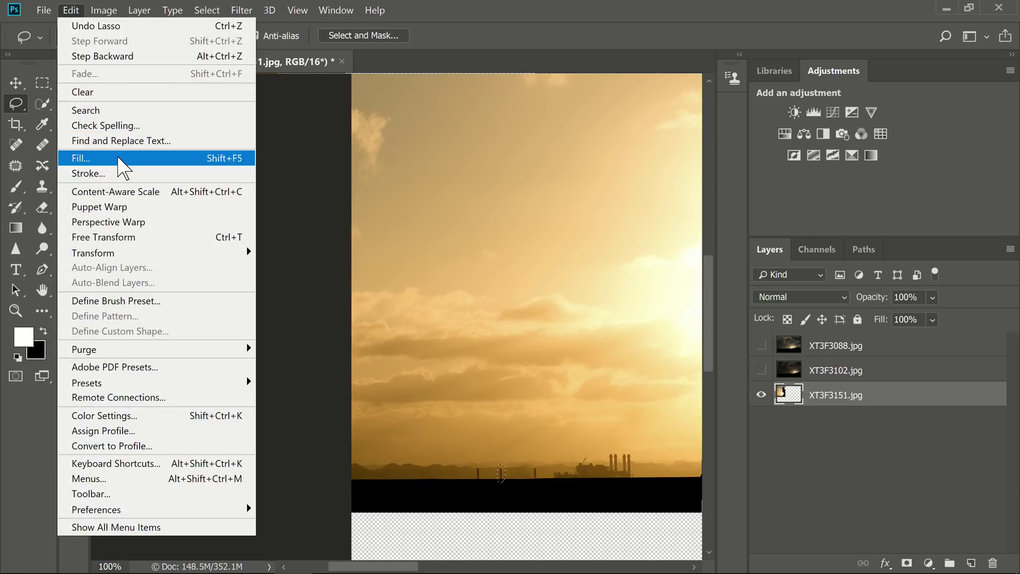
click(121, 158)
click(611, 141)
key(l)
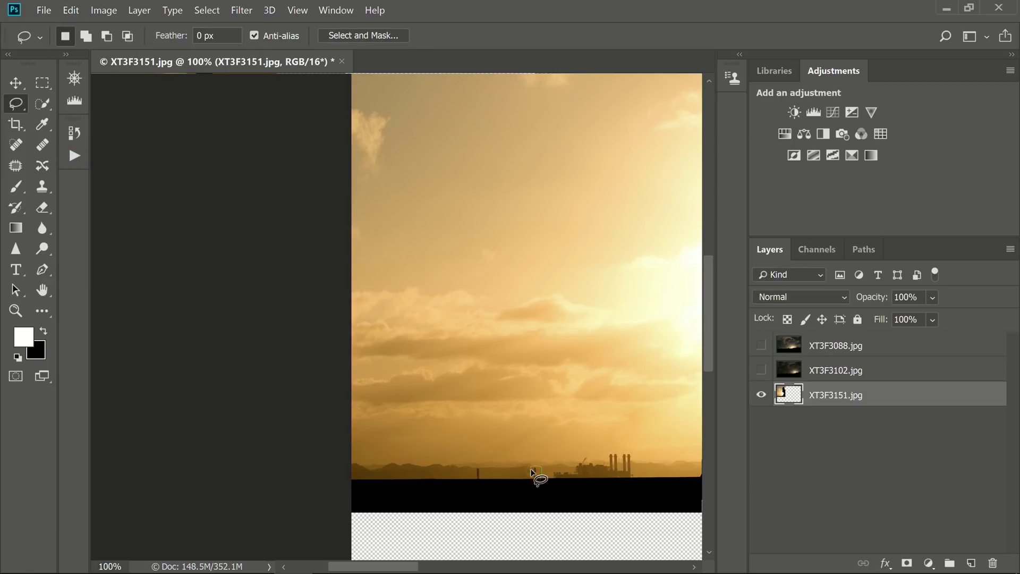
Content-Aware fill the plane's selection with surrounding sky and deselect
click(71, 10)
click(121, 158)
click(611, 141)
drag(705, 346, 705, 302)
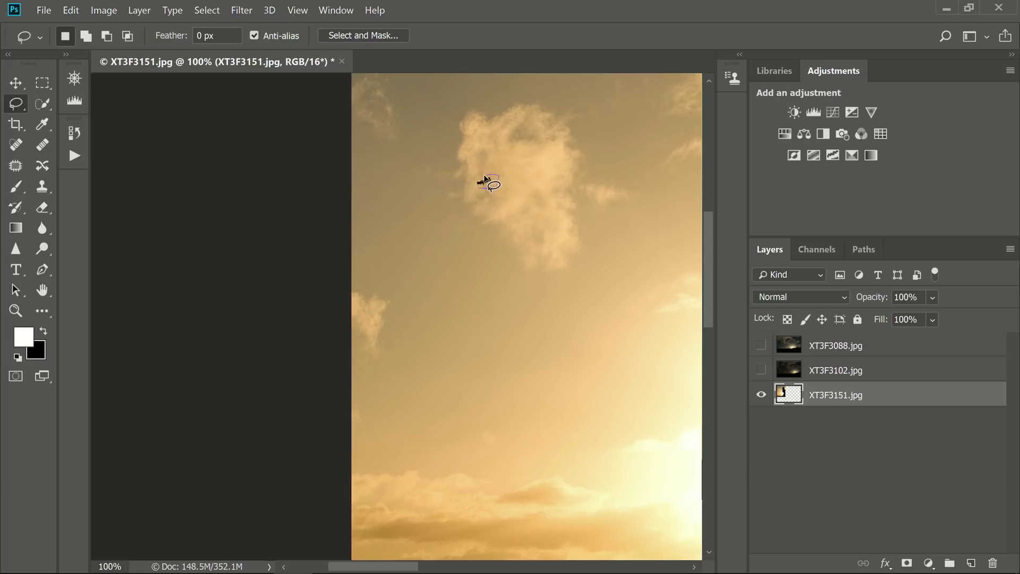
click(72, 10)
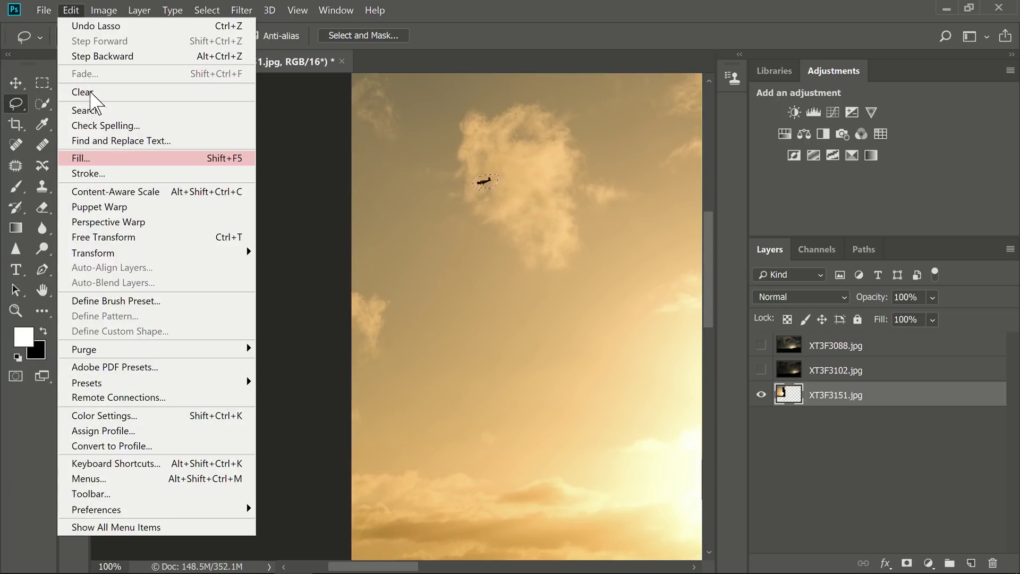
click(81, 158)
key(Return)
key(ctrl+d)
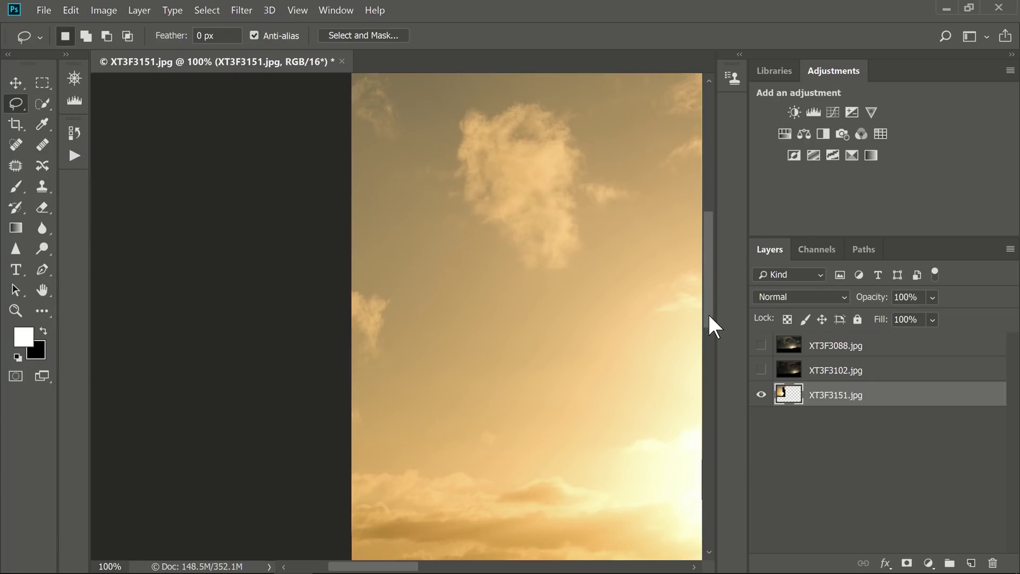
scroll(710, 306, down, 5)
Show layer XT3F3102.jpg, lasso the embracing couple, and add a layer mask from it
click(816, 373)
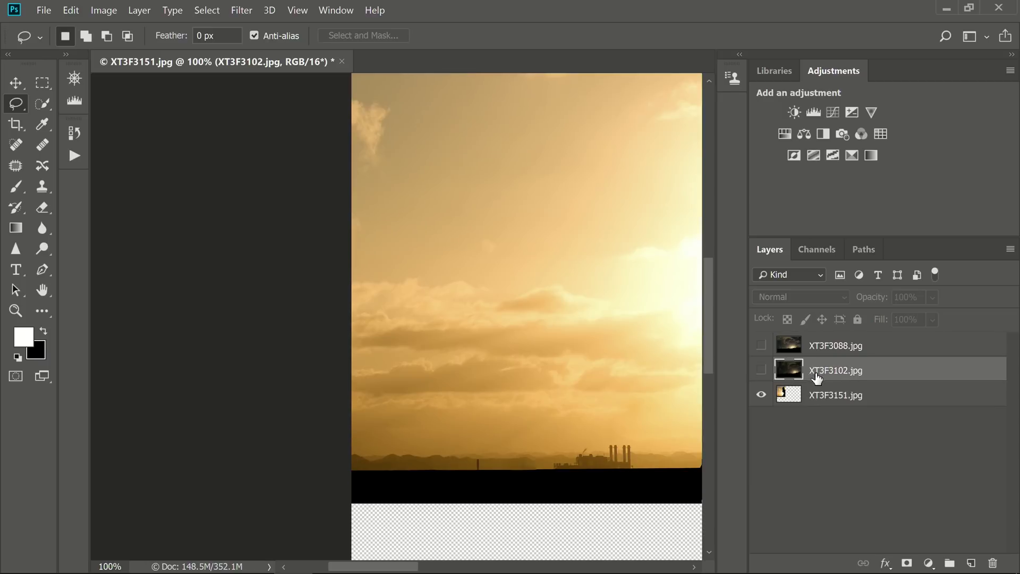
click(762, 372)
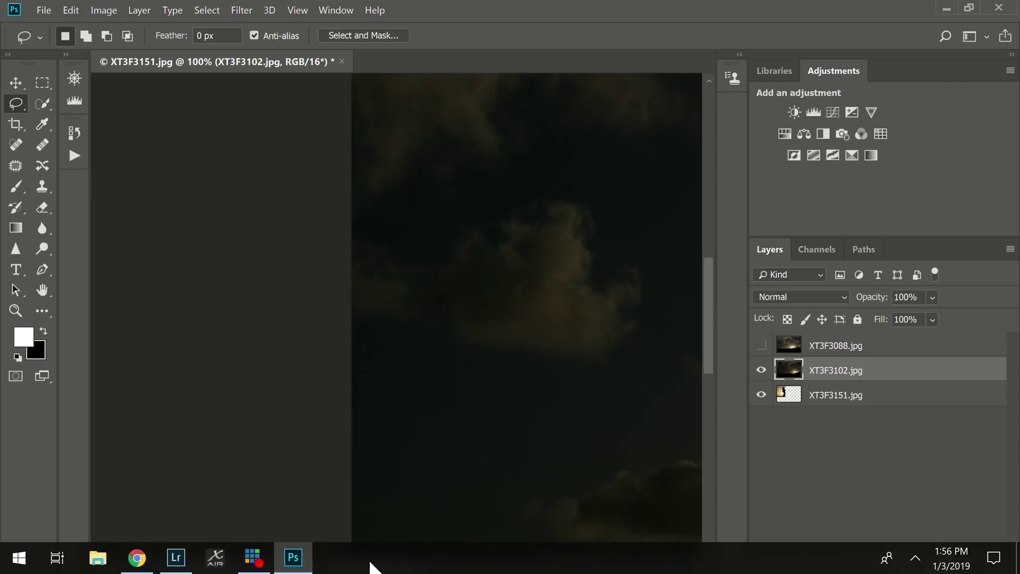
drag(410, 567, 457, 567)
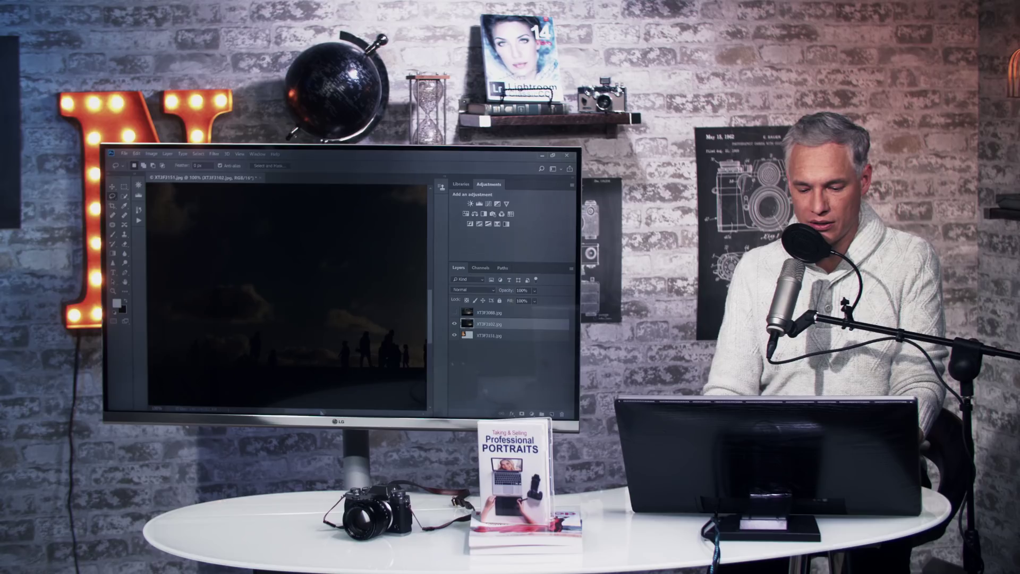
scroll(396, 316, down, 5)
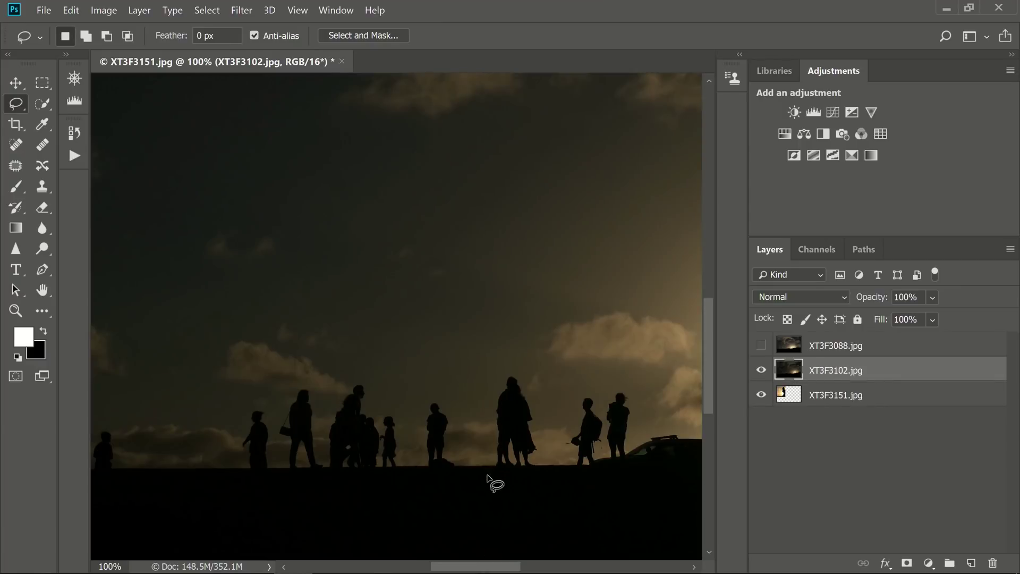
mouse_move(487, 474)
mouse_down()
mouse_move(537, 475)
mouse_move(538, 395)
mouse_move(498, 379)
mouse_move(487, 416)
mouse_up()
click(907, 563)
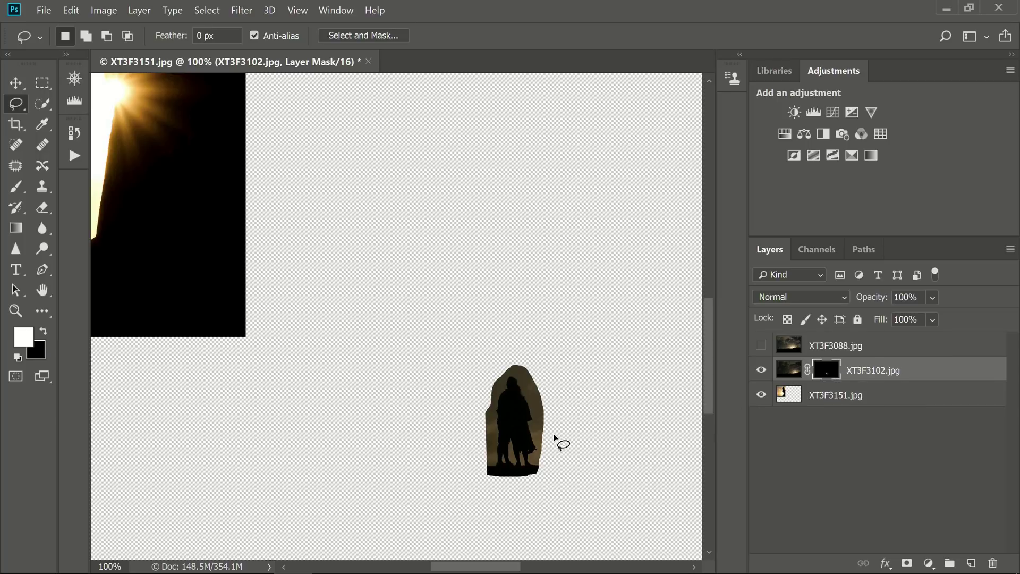
key(v)
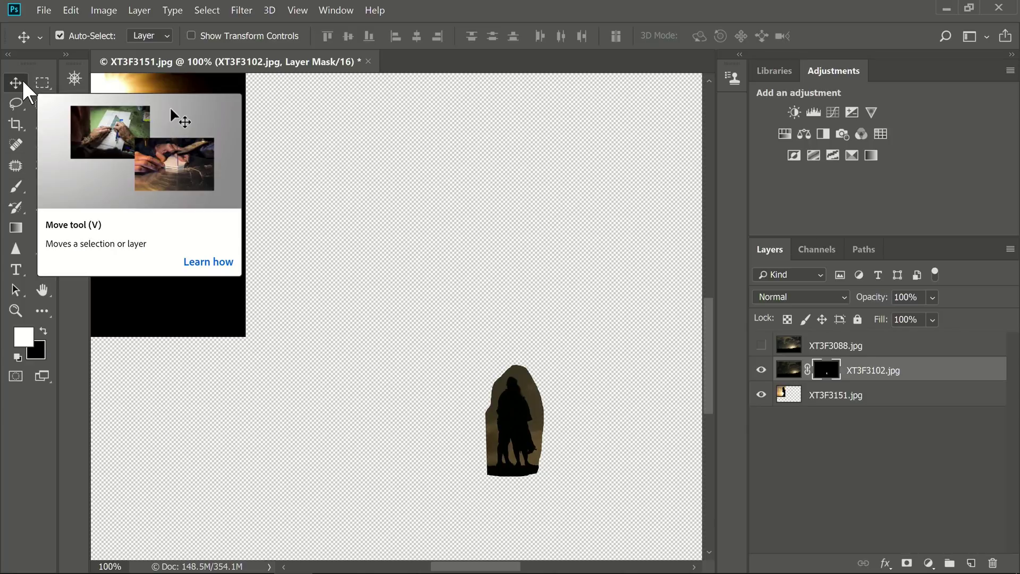
Move the masked couple onto the horizon left of the tower and zoom in
drag(498, 410, 121, 201)
drag(449, 565, 381, 565)
drag(576, 223, 292, 264)
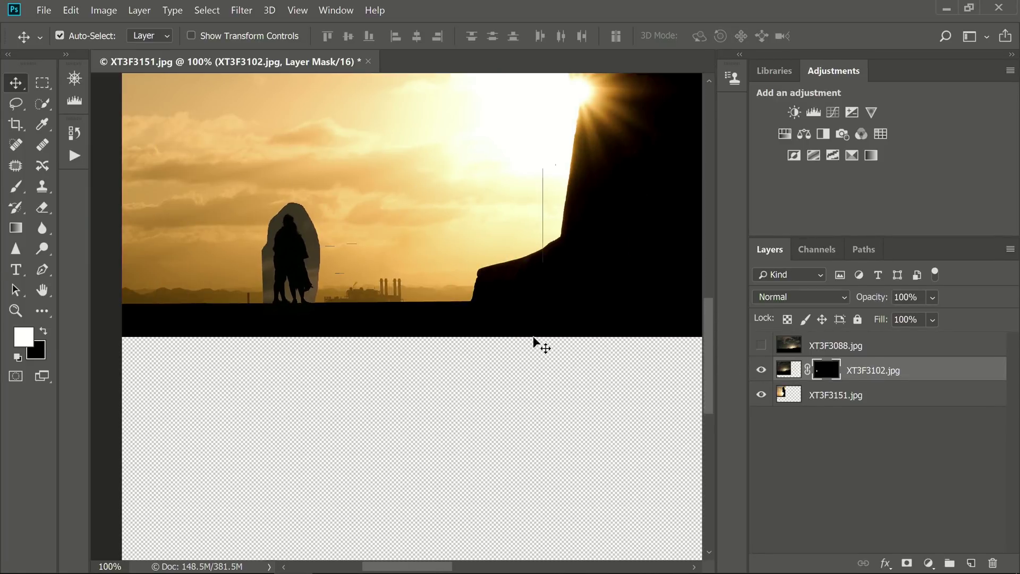
key(ctrl)
scroll(335, 324, left, 3)
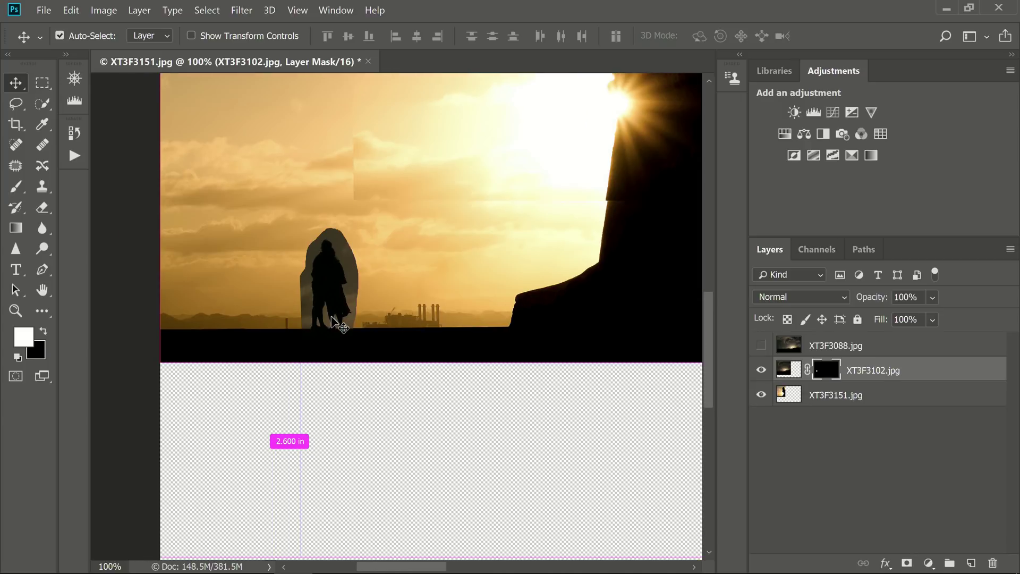
key(ctrl+plus)
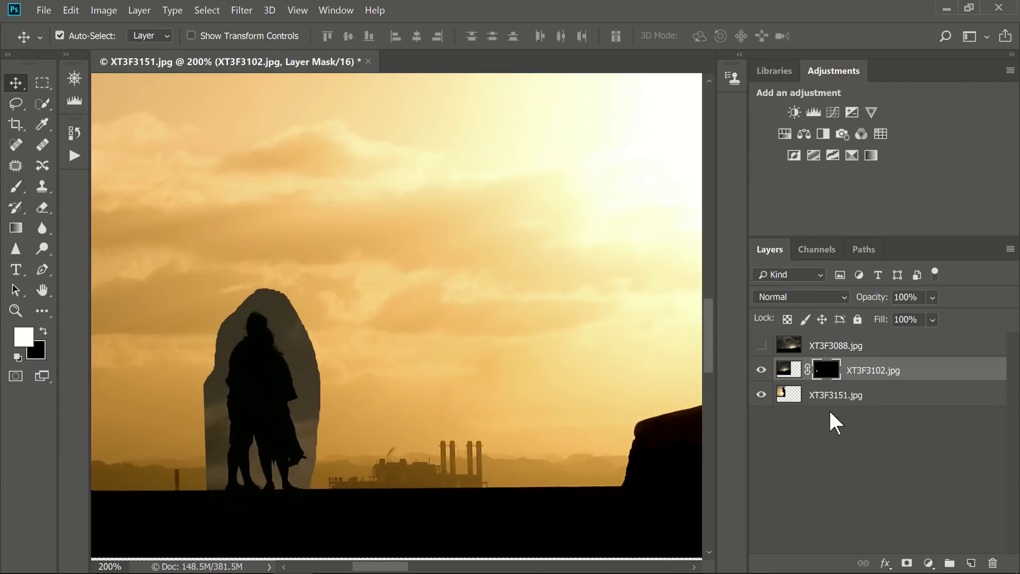
Set the XT3F3102 couple layer's image to the Darken blend mode
click(789, 380)
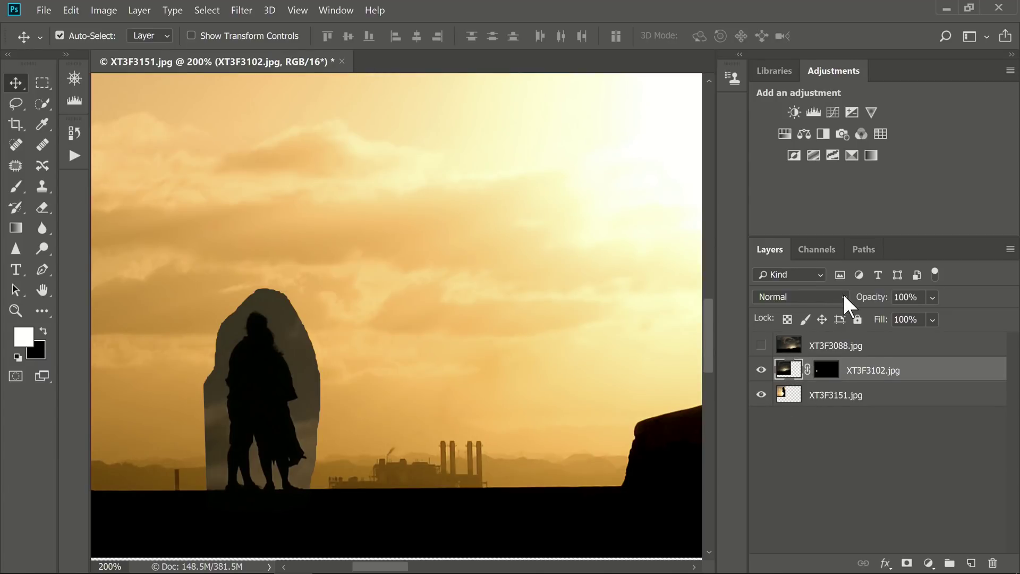
click(829, 297)
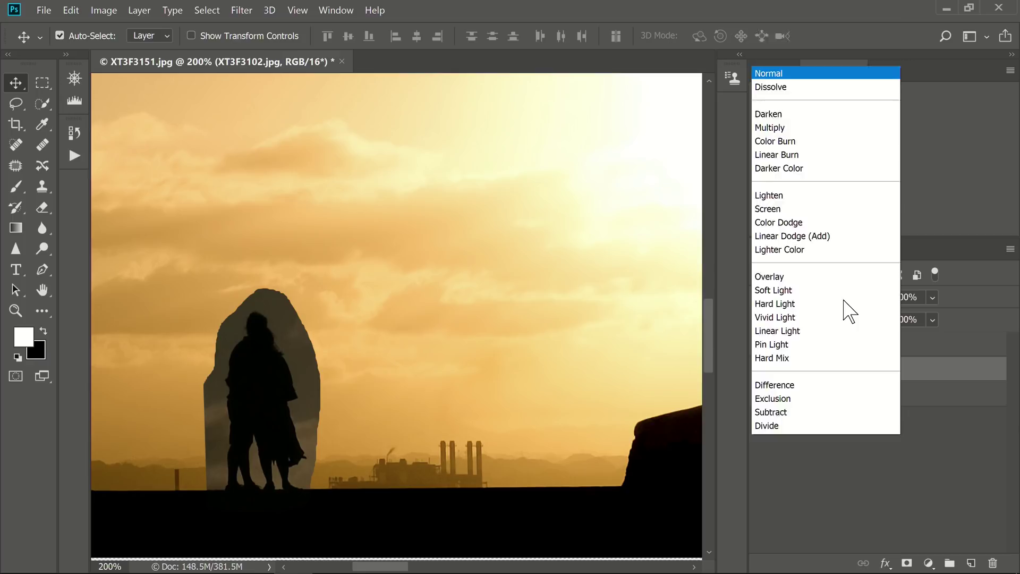
click(788, 48)
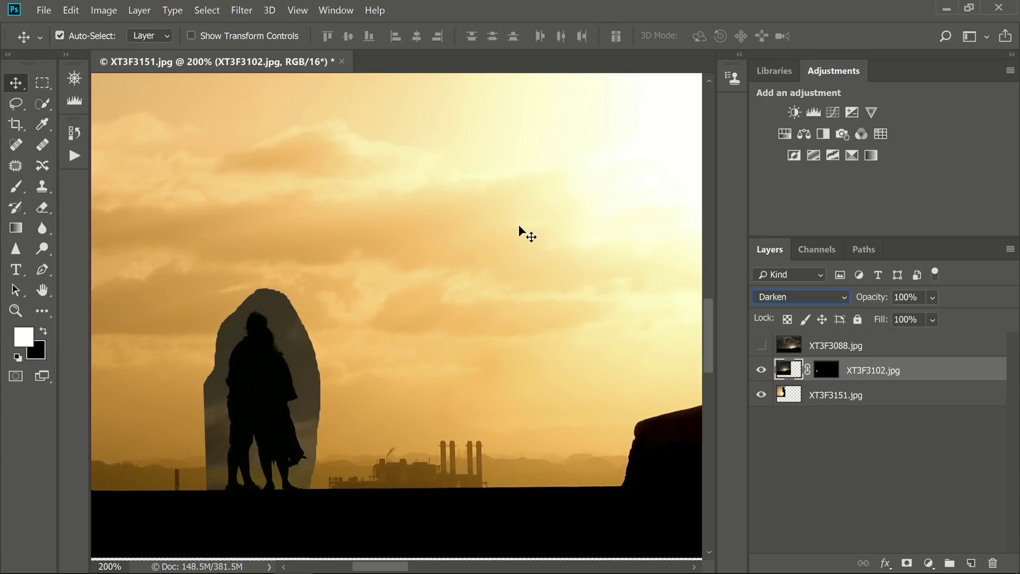
key(ctrl+l)
Apply Levels to the couple layer with input values 12, 2.25 and 71
drag(272, 42, 480, 41)
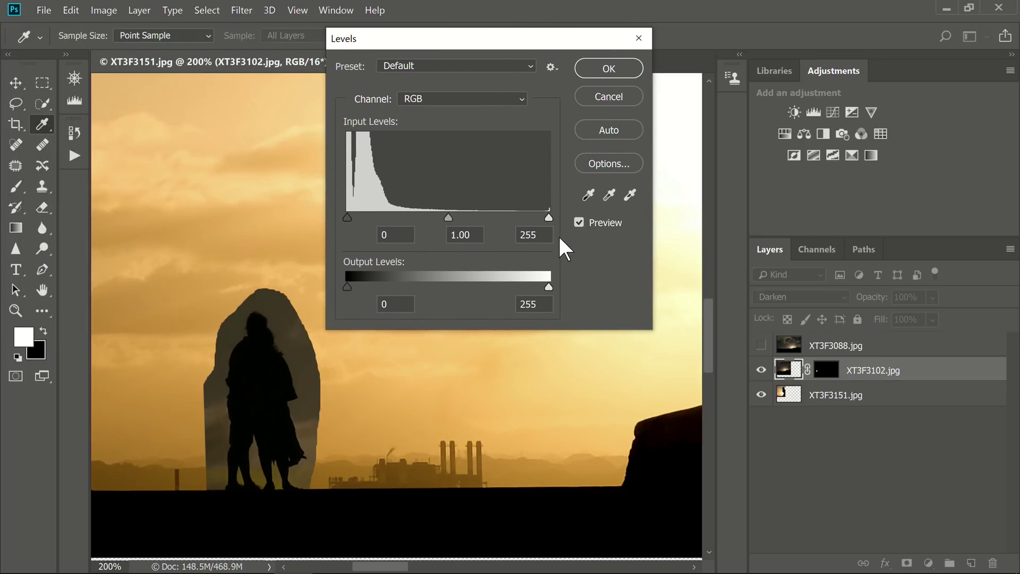
drag(549, 218, 524, 227)
drag(402, 218, 365, 212)
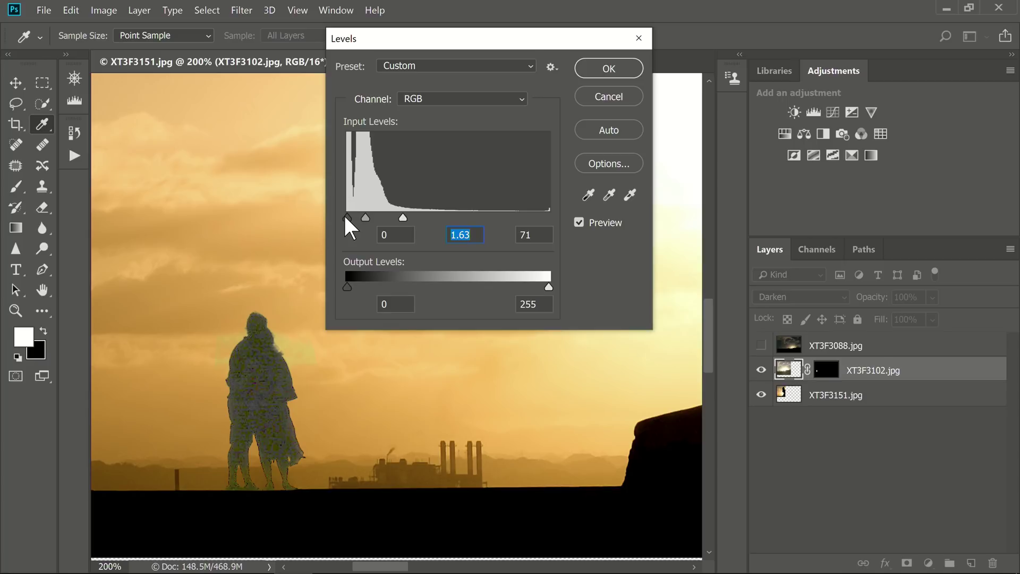
drag(345, 217, 353, 219)
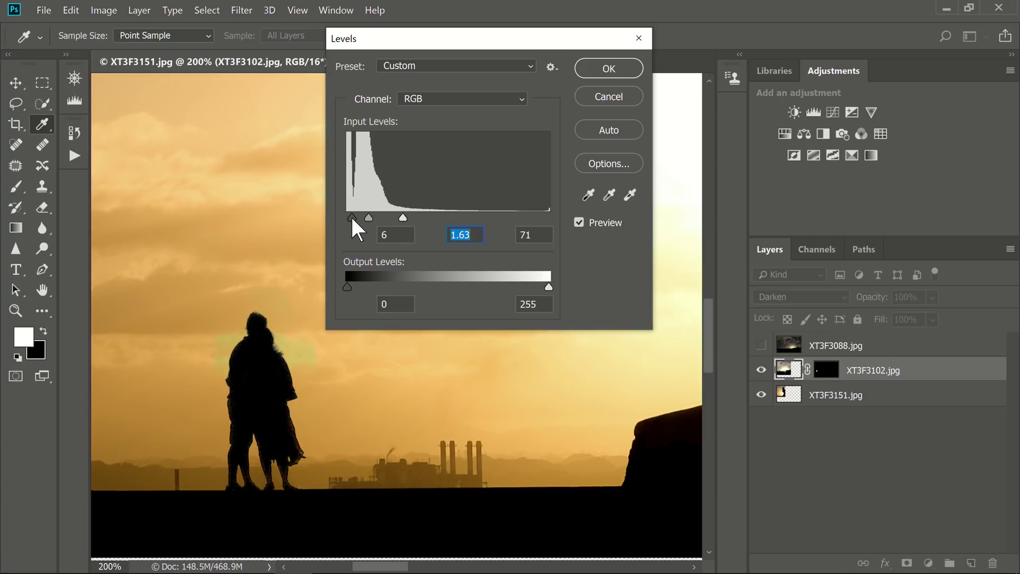
click(351, 215)
drag(365, 214, 355, 214)
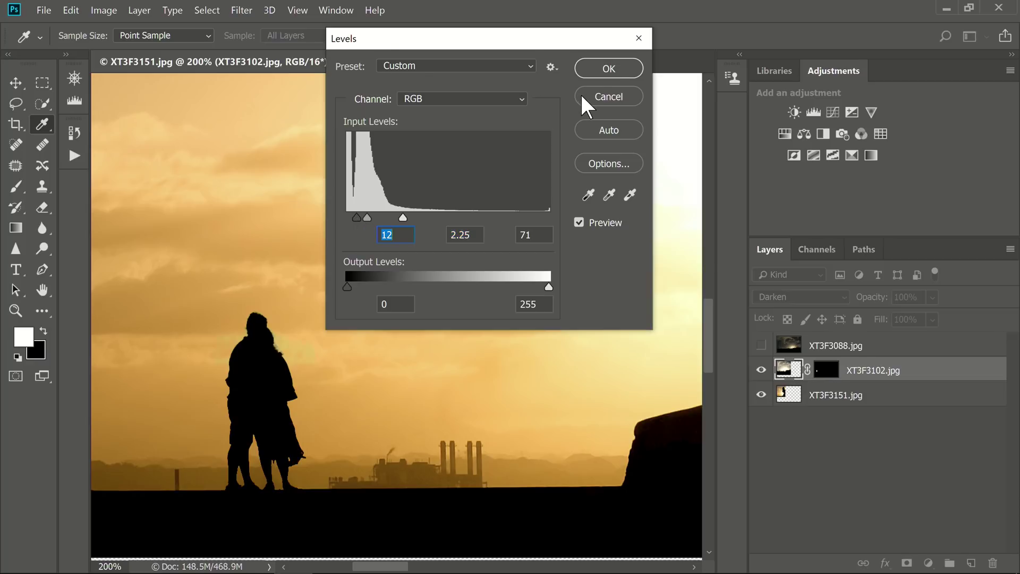
click(609, 70)
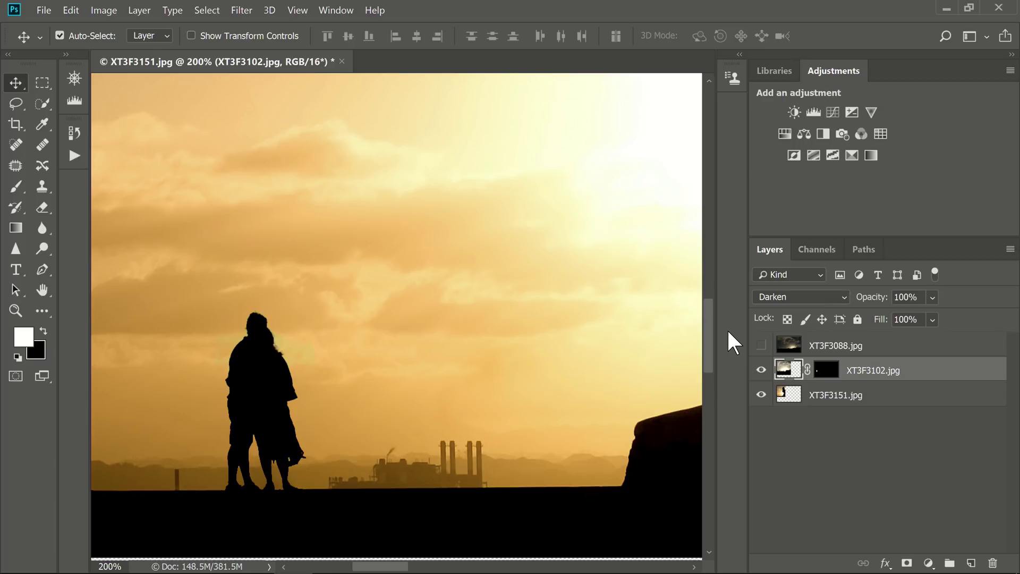
key(ctrl+0)
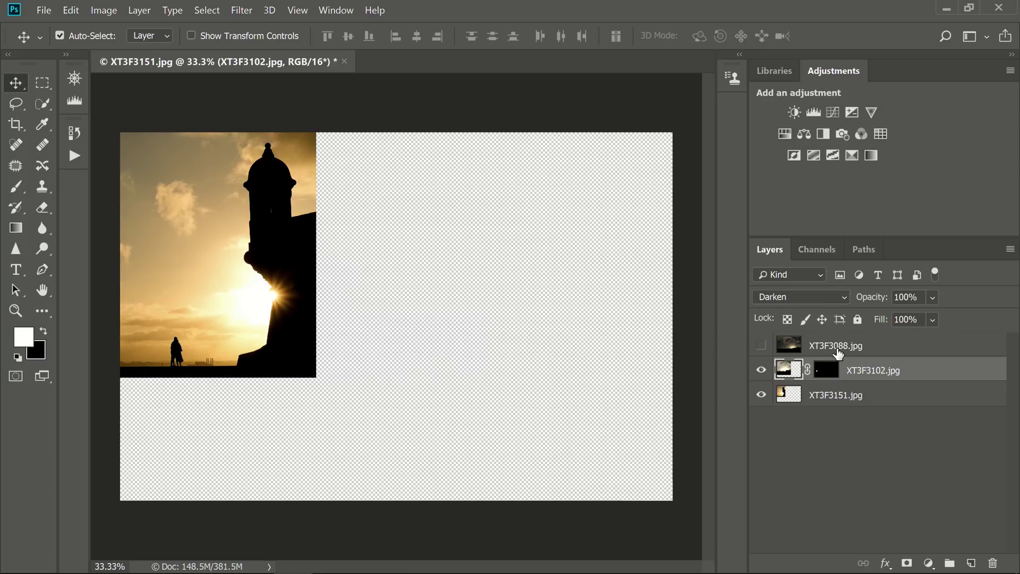
Show layer XT3F3088.jpg, lasso the kite, and mask the layer to it
click(831, 348)
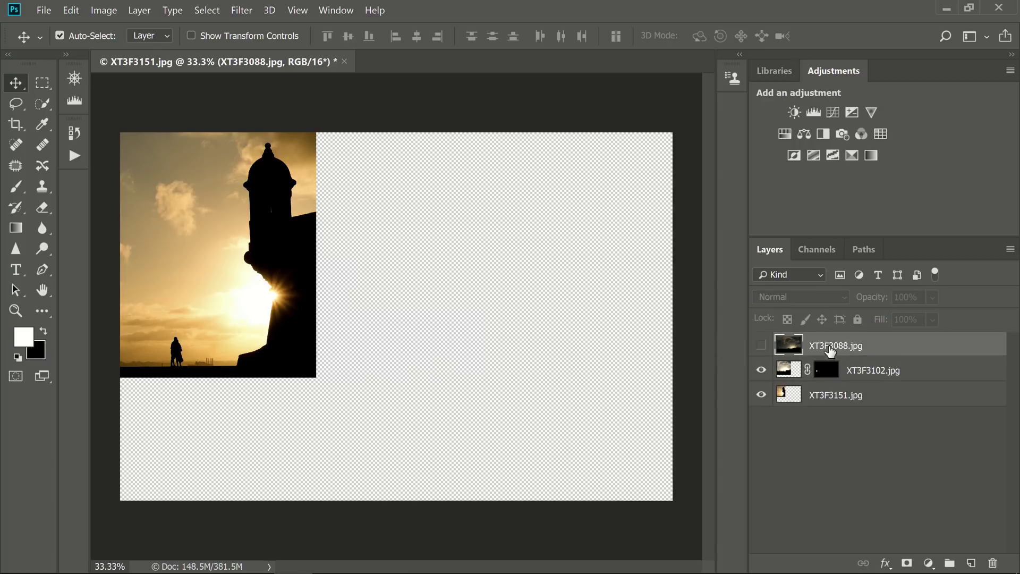
click(762, 346)
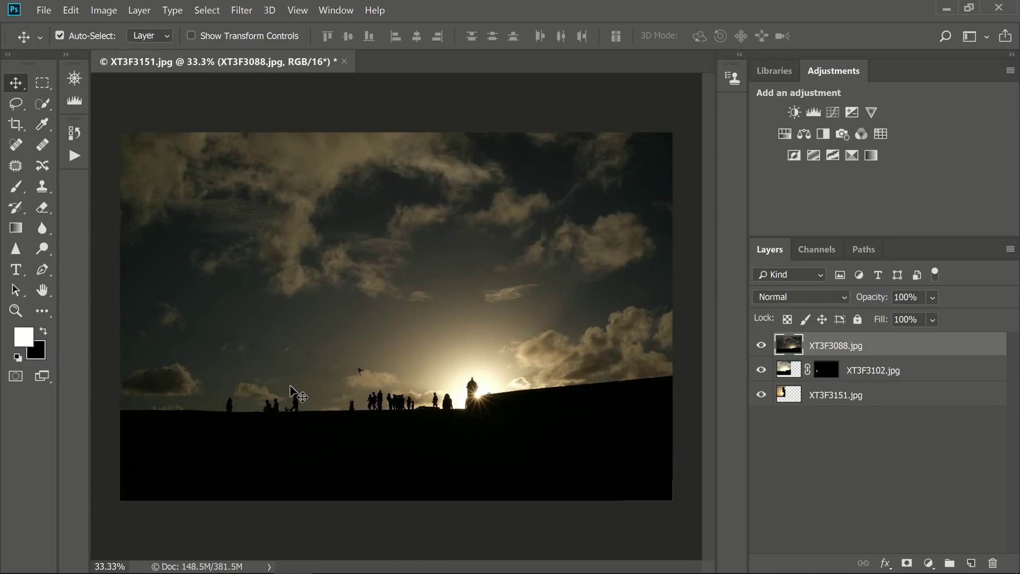
key(ctrl)
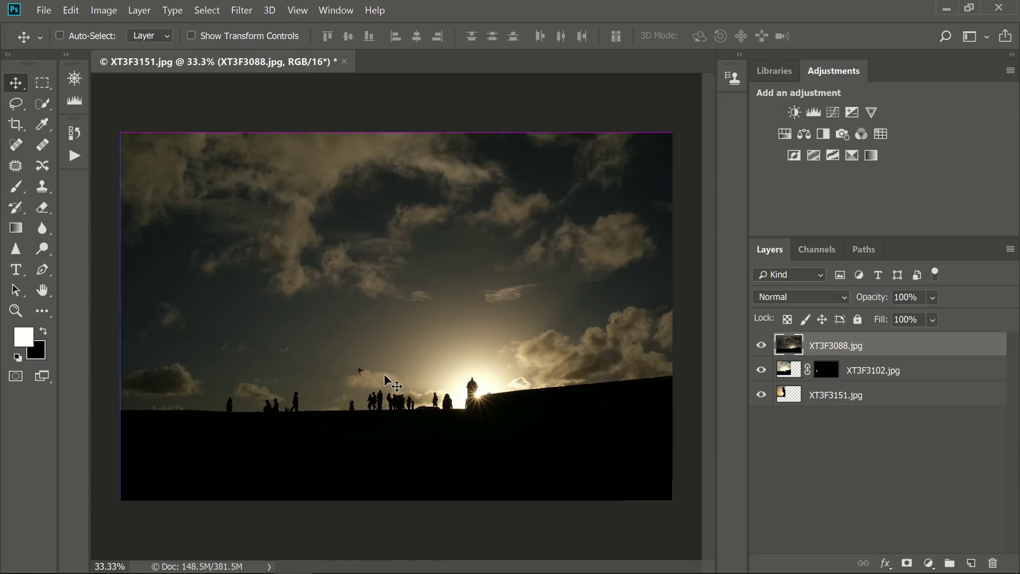
key(ctrl+plus)
key(ctrl+plus)
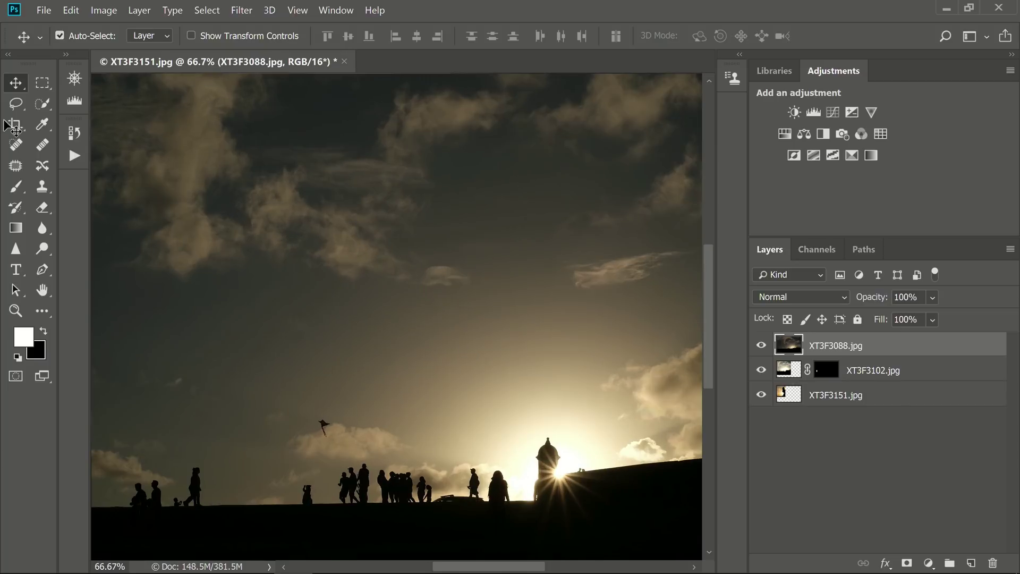
click(15, 106)
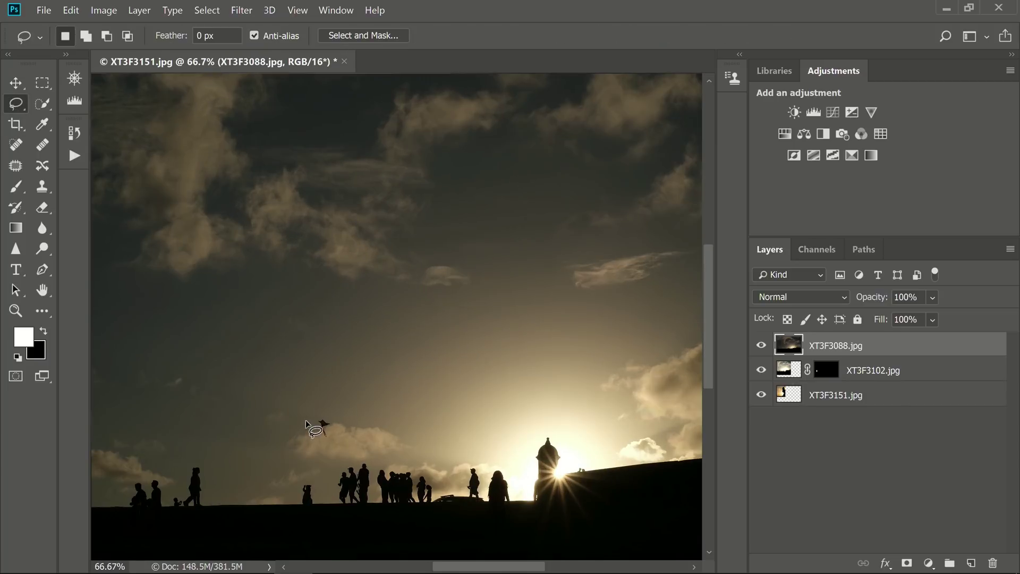
mouse_move(319, 423)
mouse_down()
mouse_move(325, 443)
mouse_move(346, 444)
mouse_move(341, 420)
mouse_move(319, 423)
mouse_up()
click(907, 562)
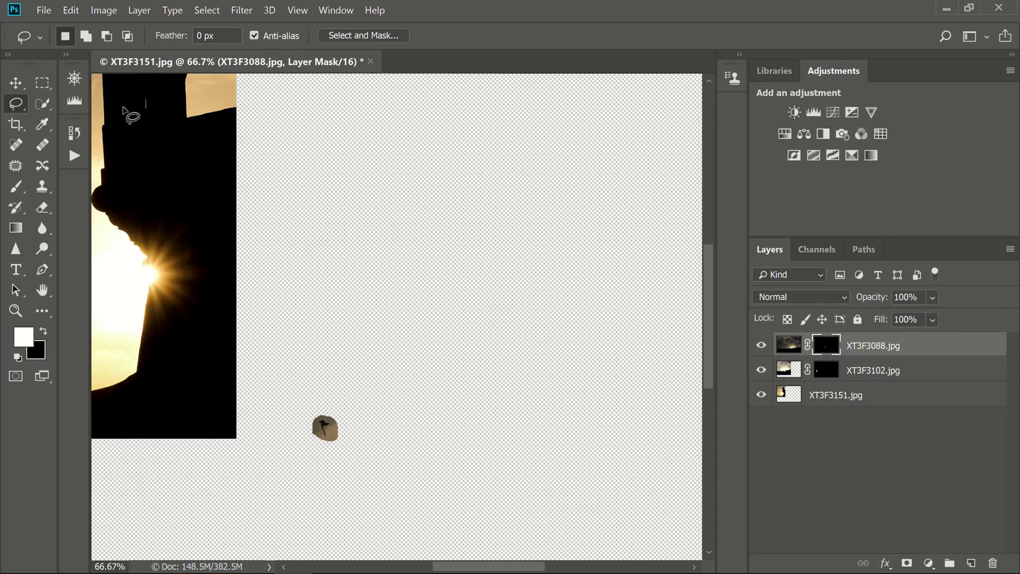
Move the masked kite into the sky left of the tower
click(16, 82)
mouse_move(315, 424)
mouse_down()
mouse_move(215, 337)
mouse_move(149, 215)
mouse_up()
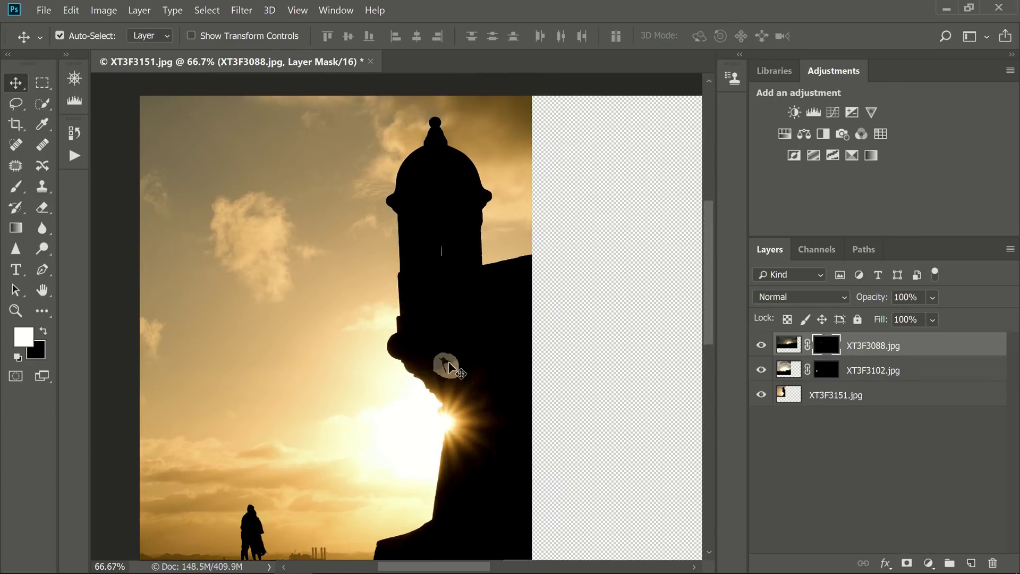
drag(446, 364, 235, 233)
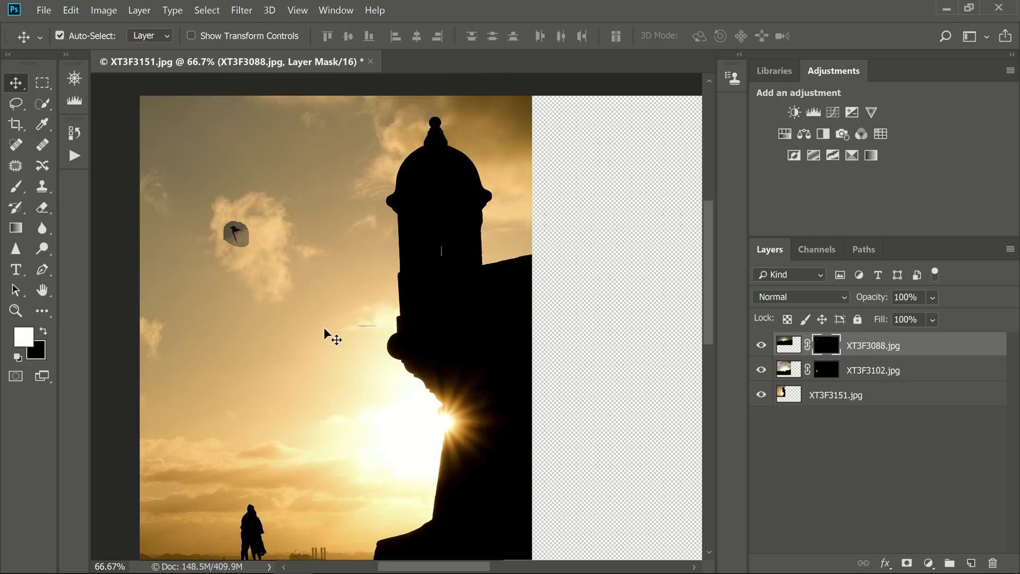
Scale the kite layer XT3F3088 up to about double its size with Free Transform
click(789, 345)
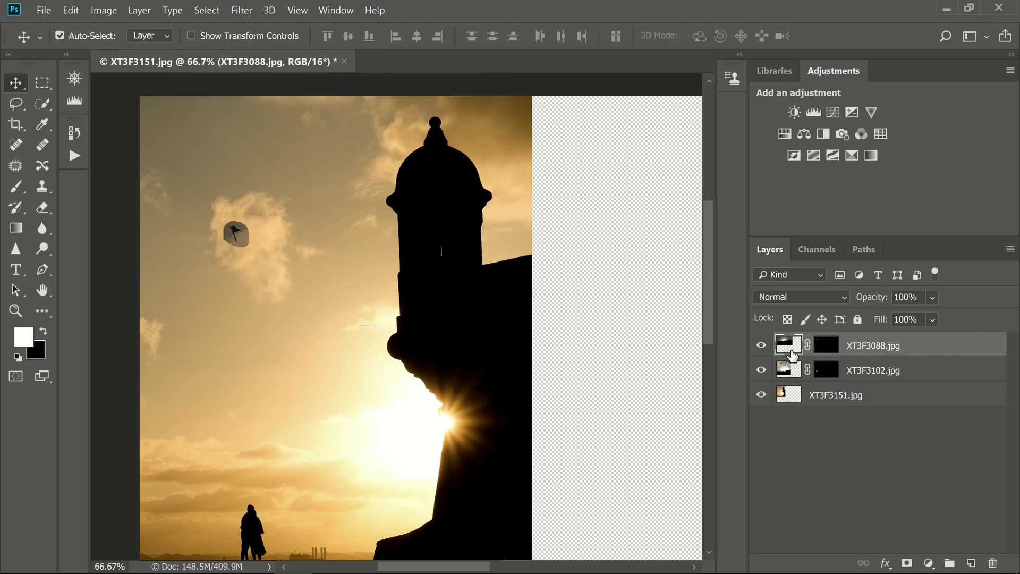
key(ctrl+t)
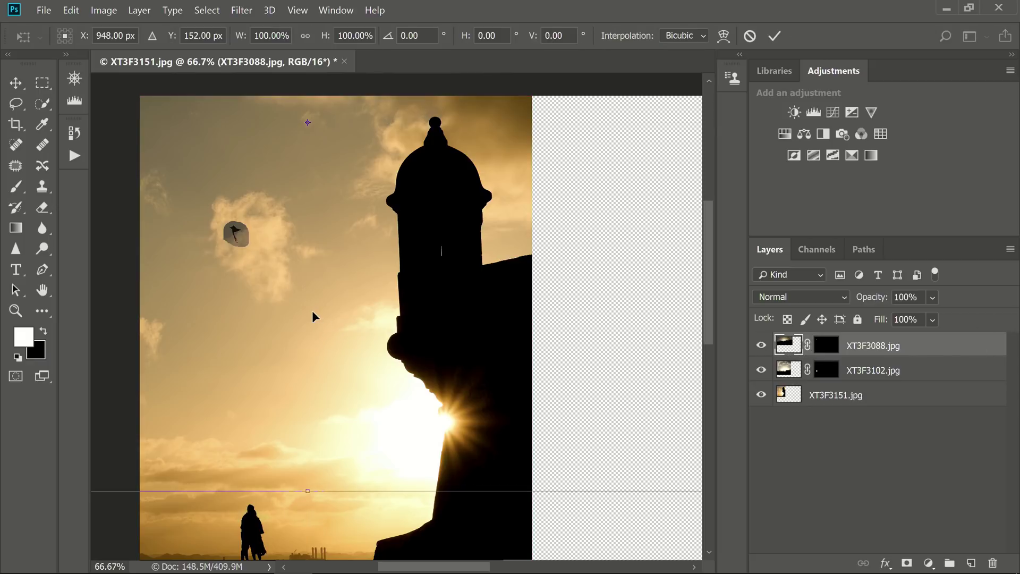
key(ctrl+minus)
key(ctrl+minus)
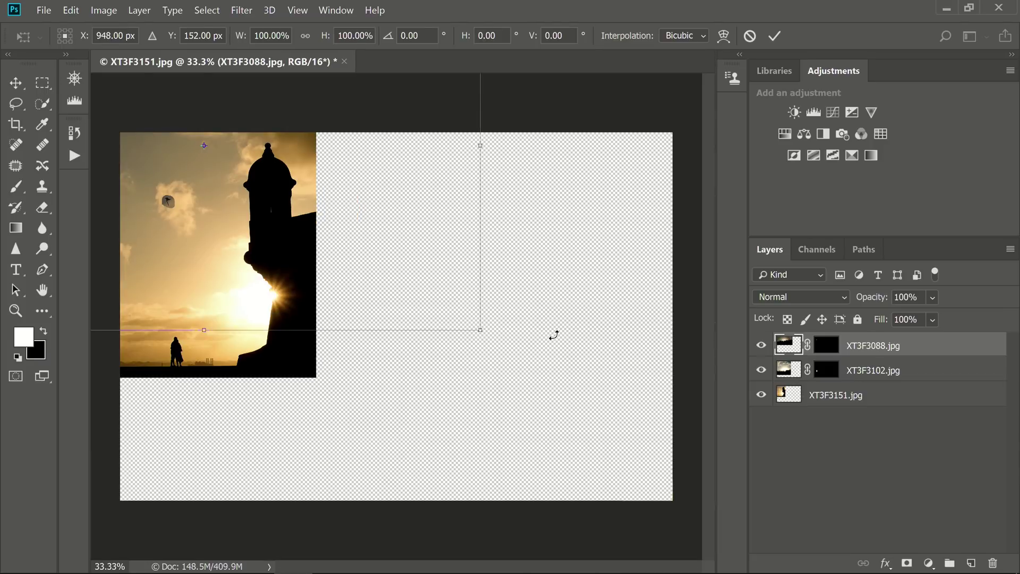
drag(482, 333, 553, 369)
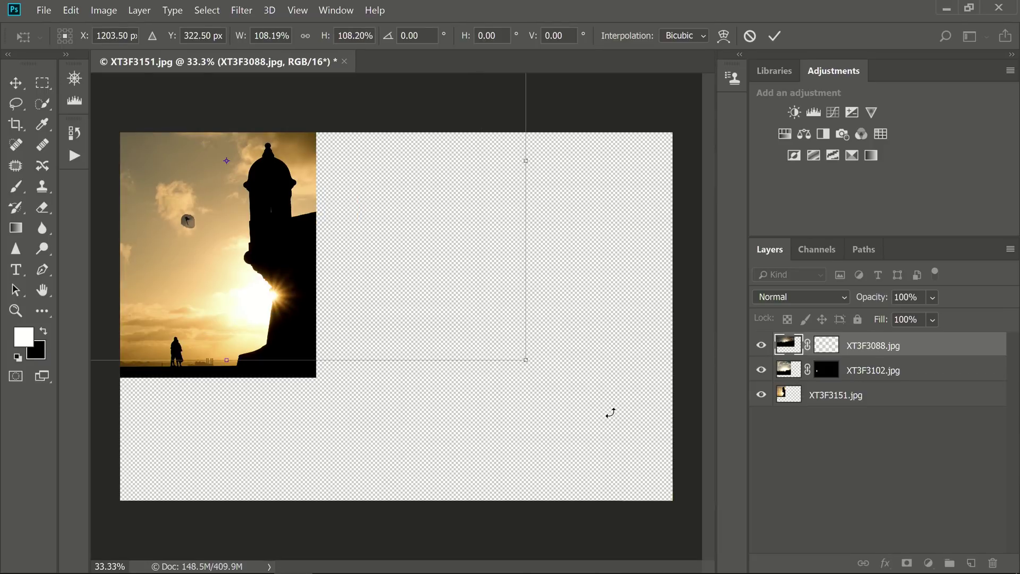
drag(526, 360, 695, 497)
key(ctrl+minus)
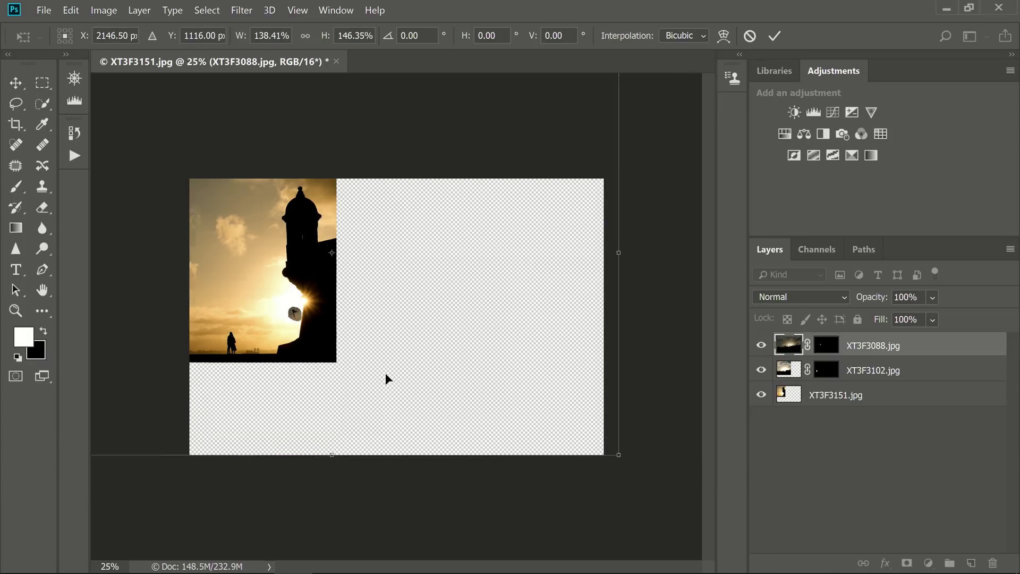
key(ctrl+minus)
drag(552, 412, 684, 547)
Move the enlarged kite up and left into the sky beside the tower and commit
drag(378, 396, 275, 254)
key(Return)
key(ctrl+plus)
key(ctrl+plus)
key(ctrl+plus)
drag(243, 269, 543, 385)
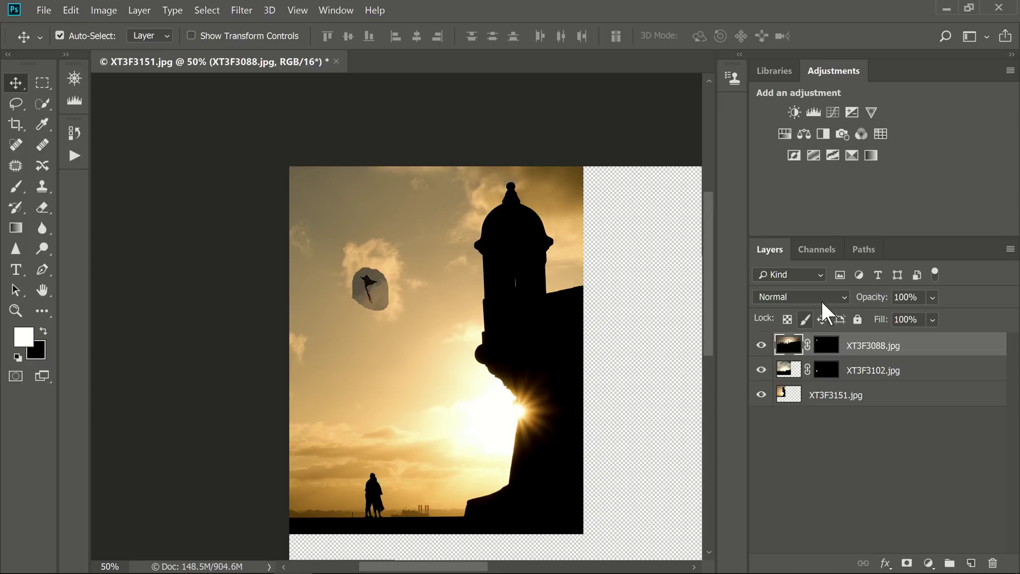
Set the kite layer to Darken and apply Levels: white input about 76, black raised slightly
click(834, 298)
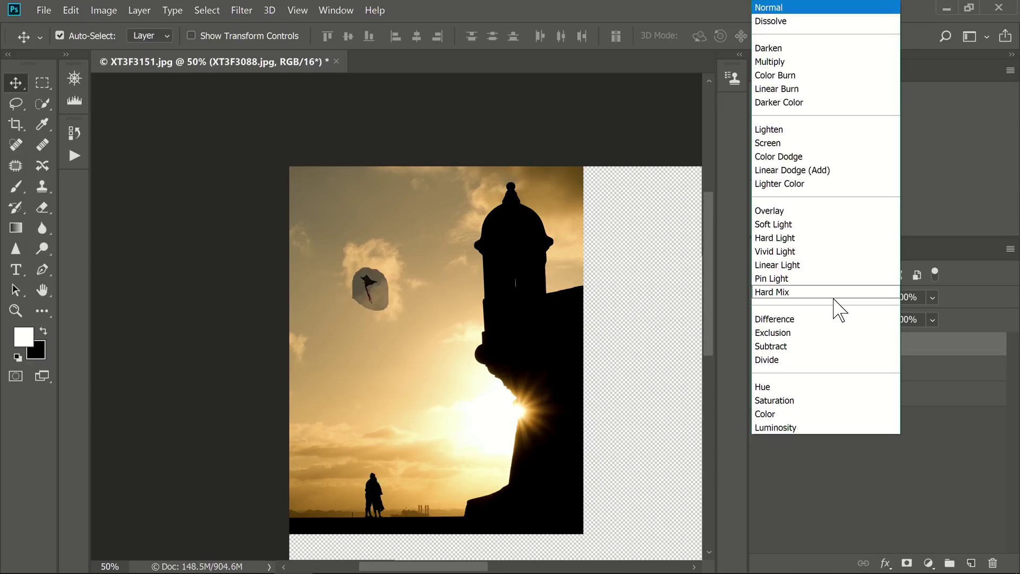
click(784, 48)
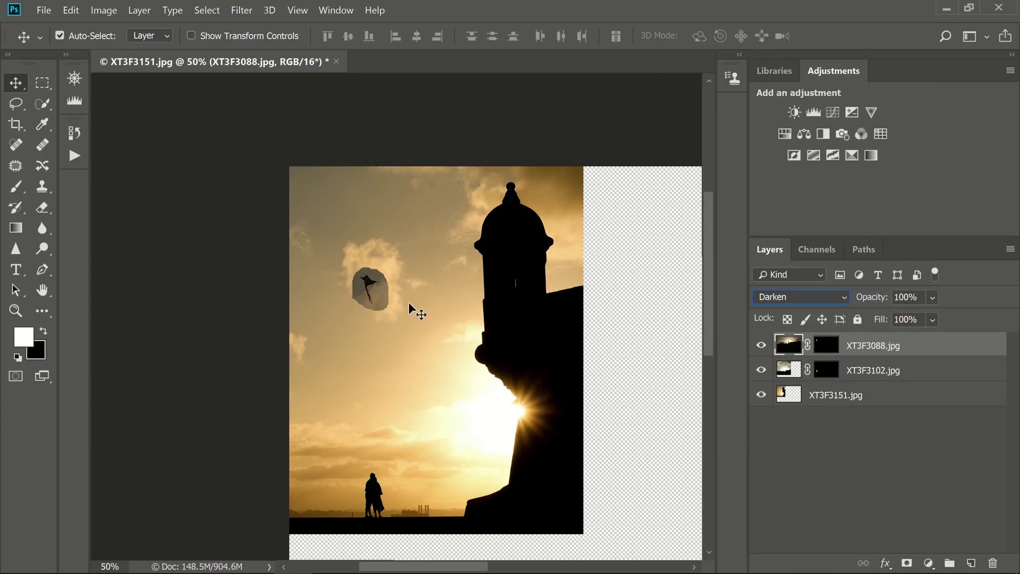
key(ctrl+l)
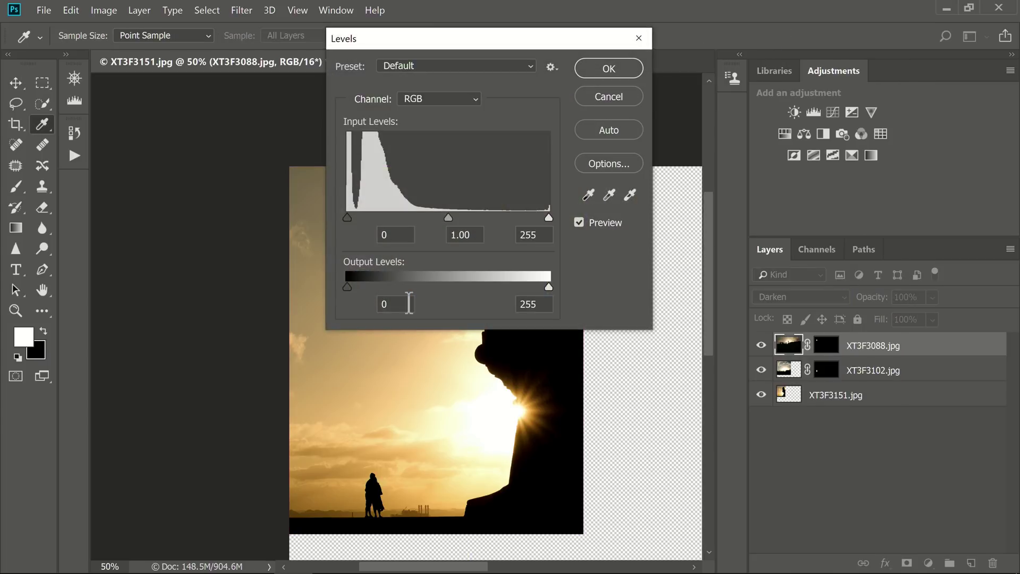
drag(570, 36, 769, 37)
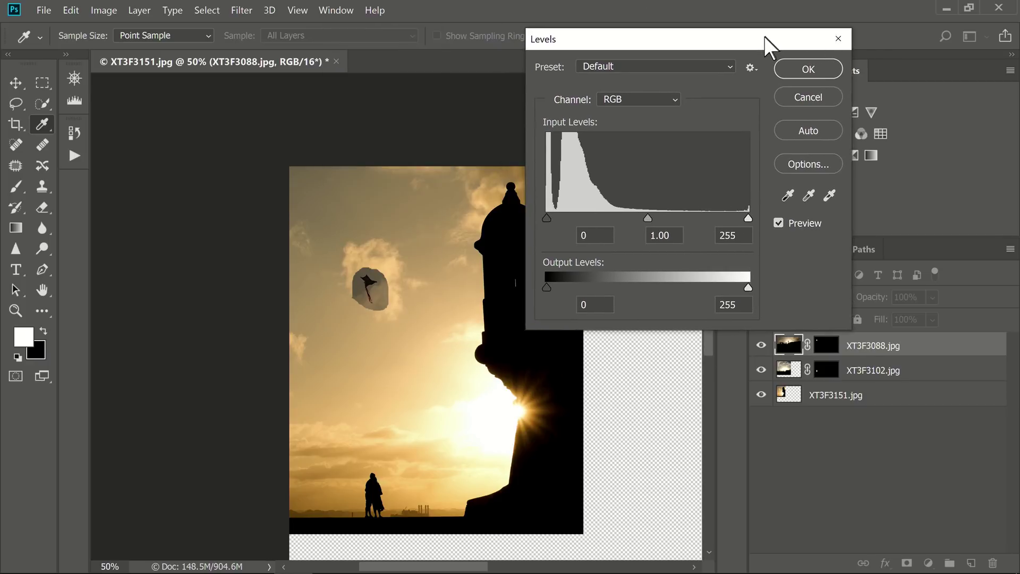
drag(745, 216, 607, 208)
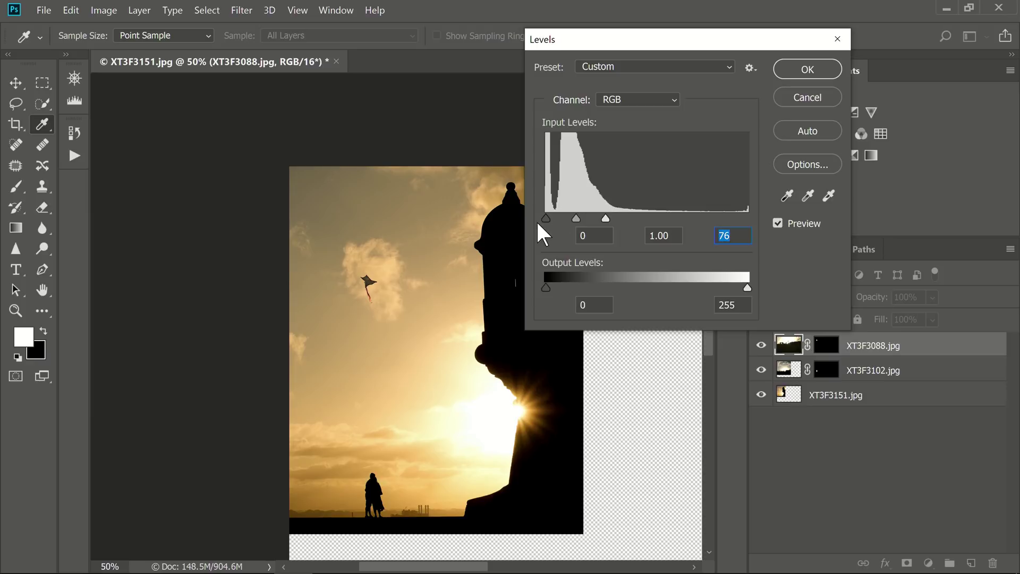
drag(546, 218, 556, 221)
click(807, 69)
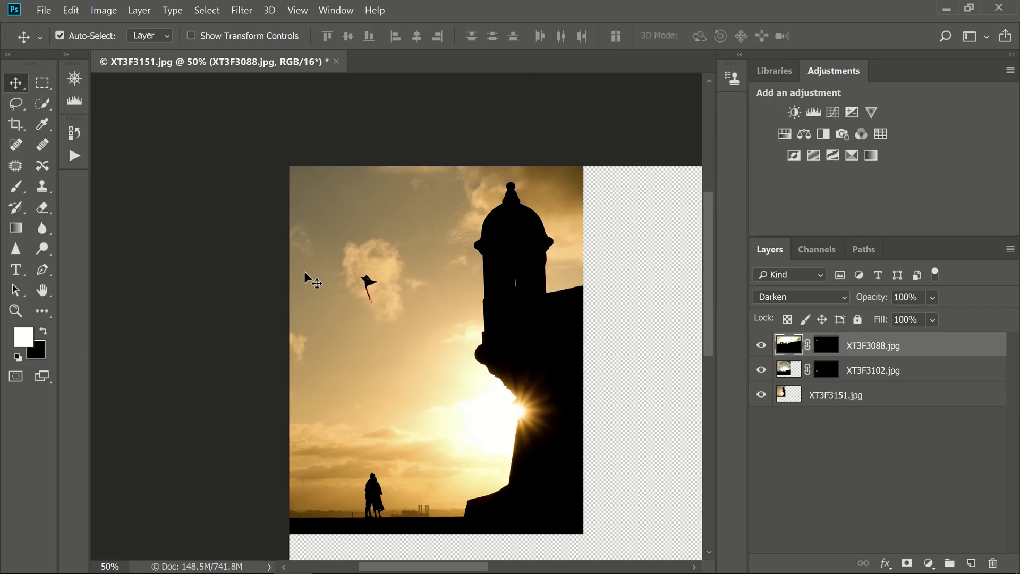
drag(372, 282, 369, 280)
Drag the kite slightly down and to the right, next to the cloud
drag(366, 276, 386, 285)
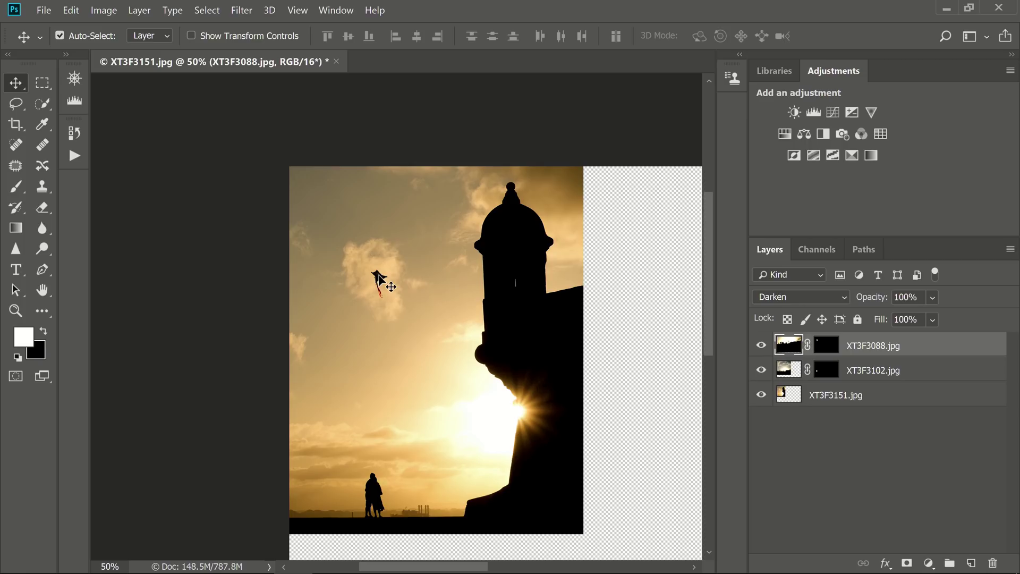
drag(383, 282, 381, 282)
Nudge the kite, shift the couple on layer XT3F3102.jpg left, and crop to 4:5
drag(367, 281, 380, 285)
click(794, 372)
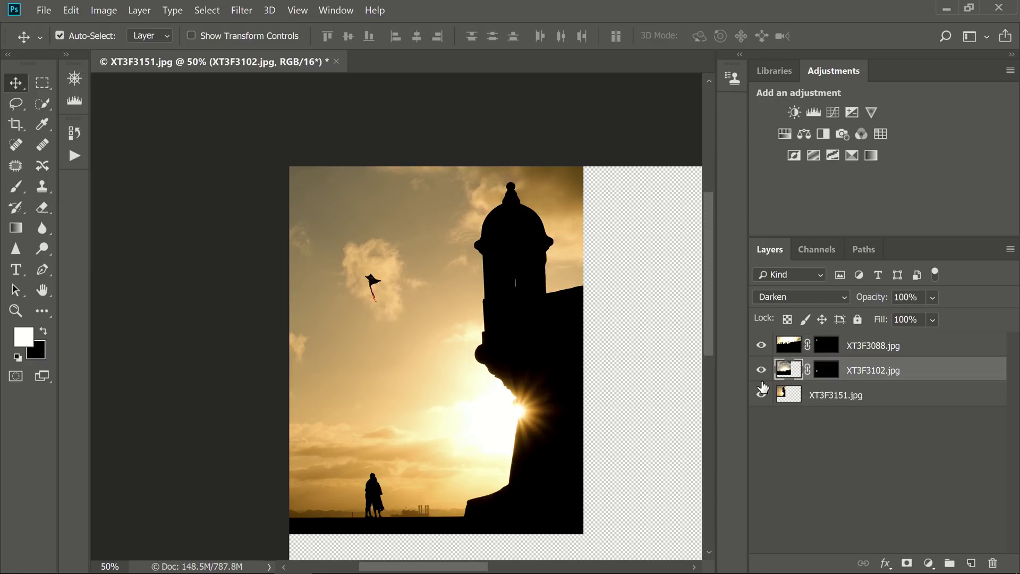
drag(373, 488, 348, 486)
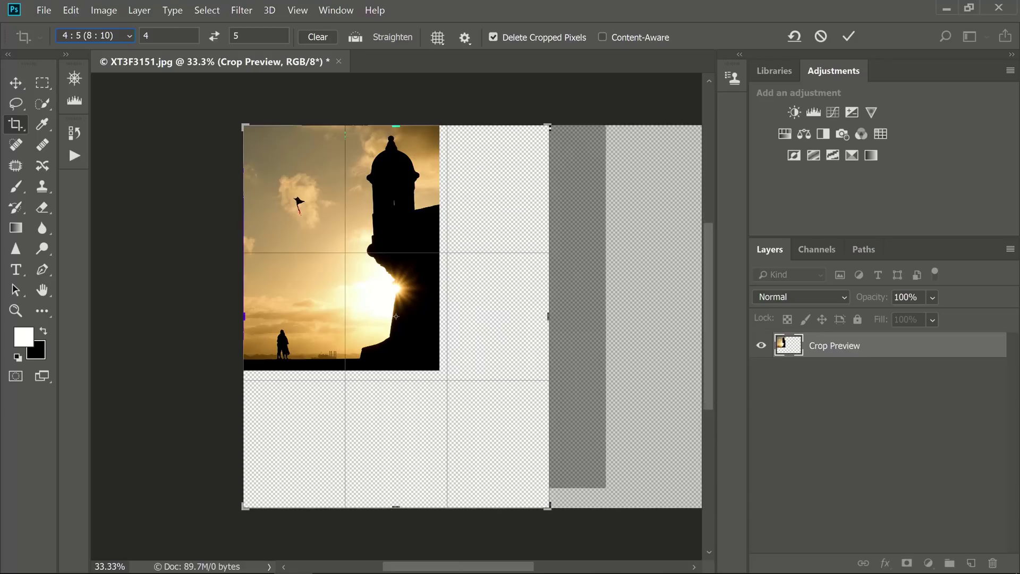
drag(490, 434, 500, 441)
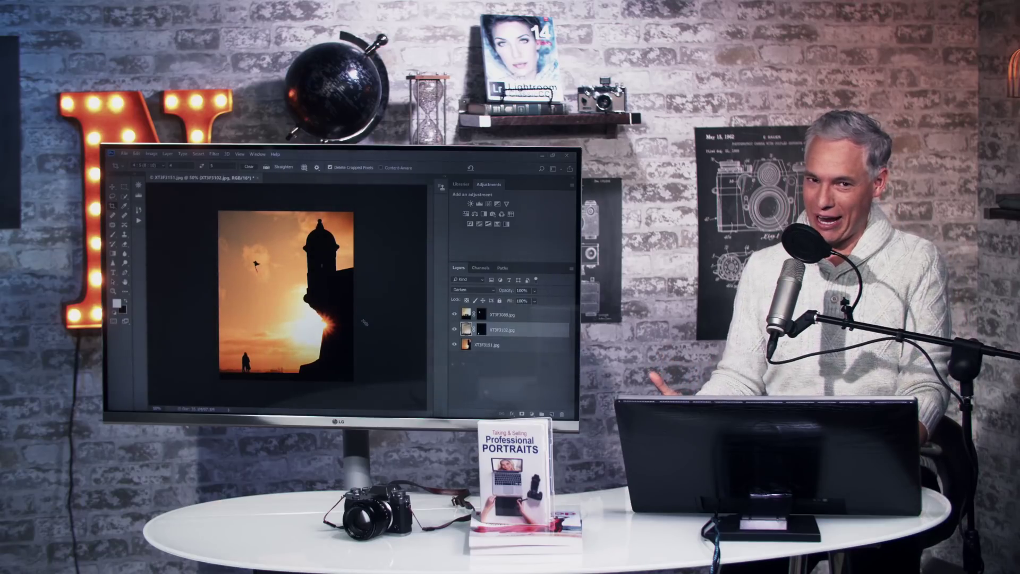
Switch from Photoshop to the browser window showing sdp.io/AdobeDeal
key(alt+Tab)
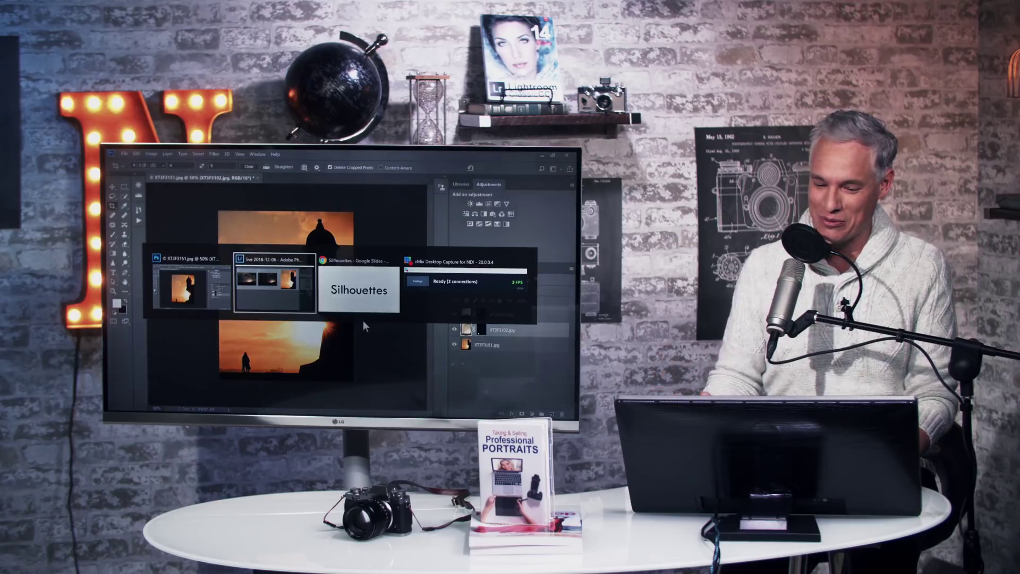